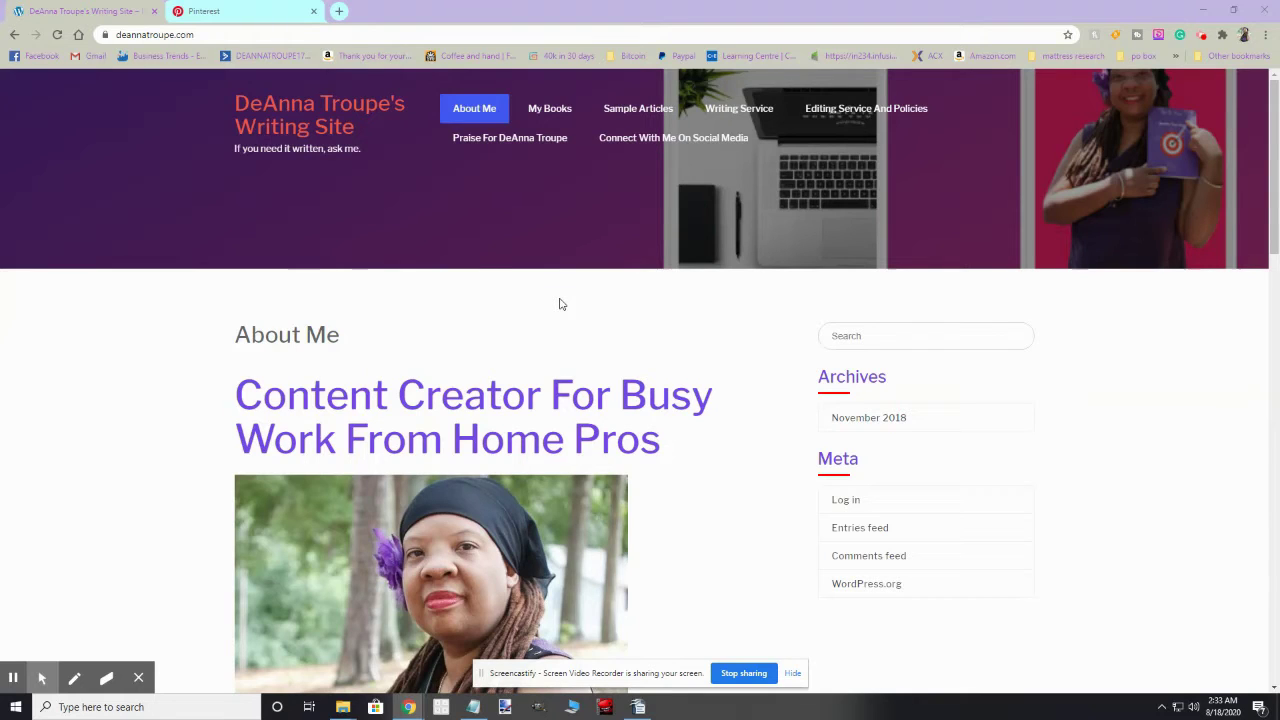
Step: Switch to the Pinterest business hub, start creating an ad, and discard the previous draft to begin a fresh campaign
click(225, 11)
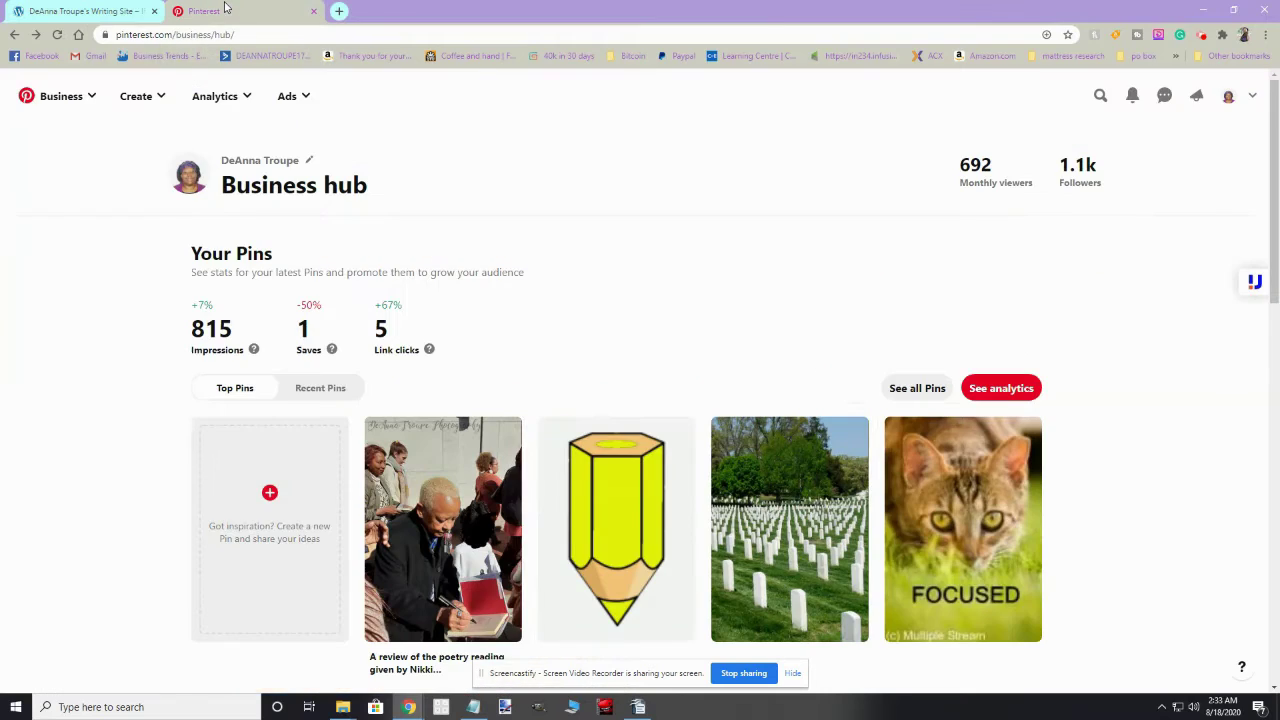
click(297, 100)
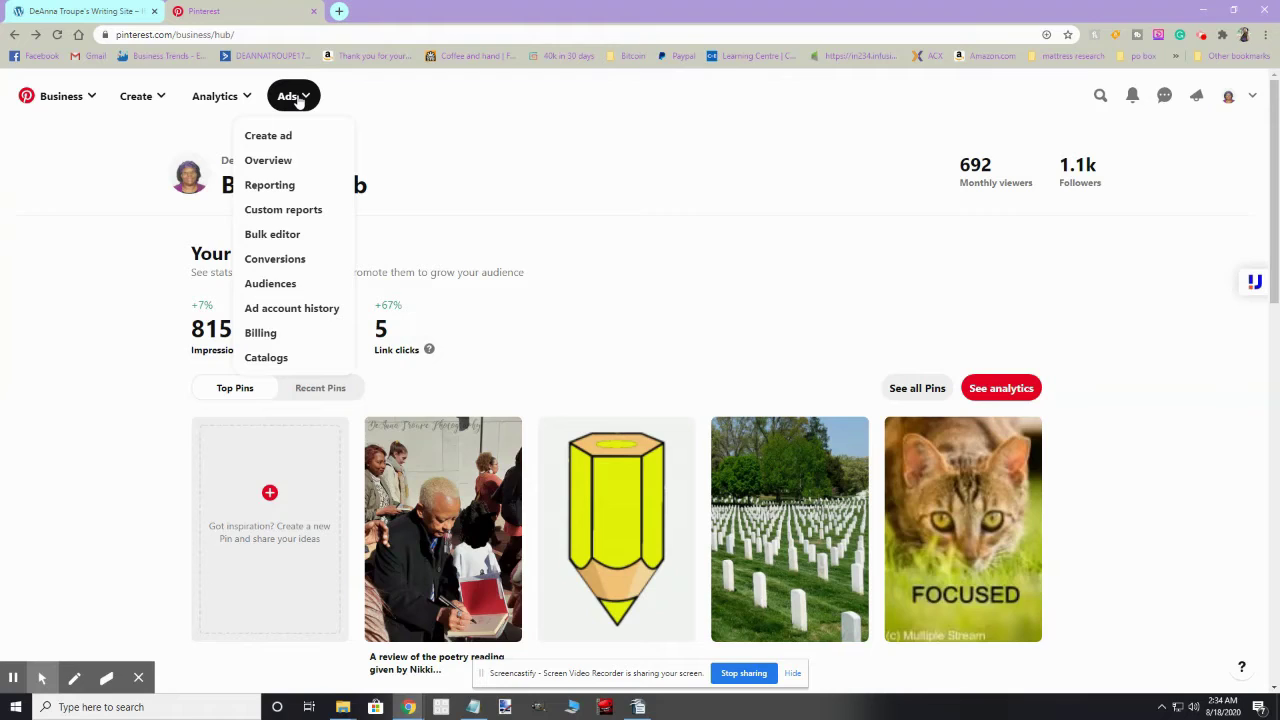
click(282, 144)
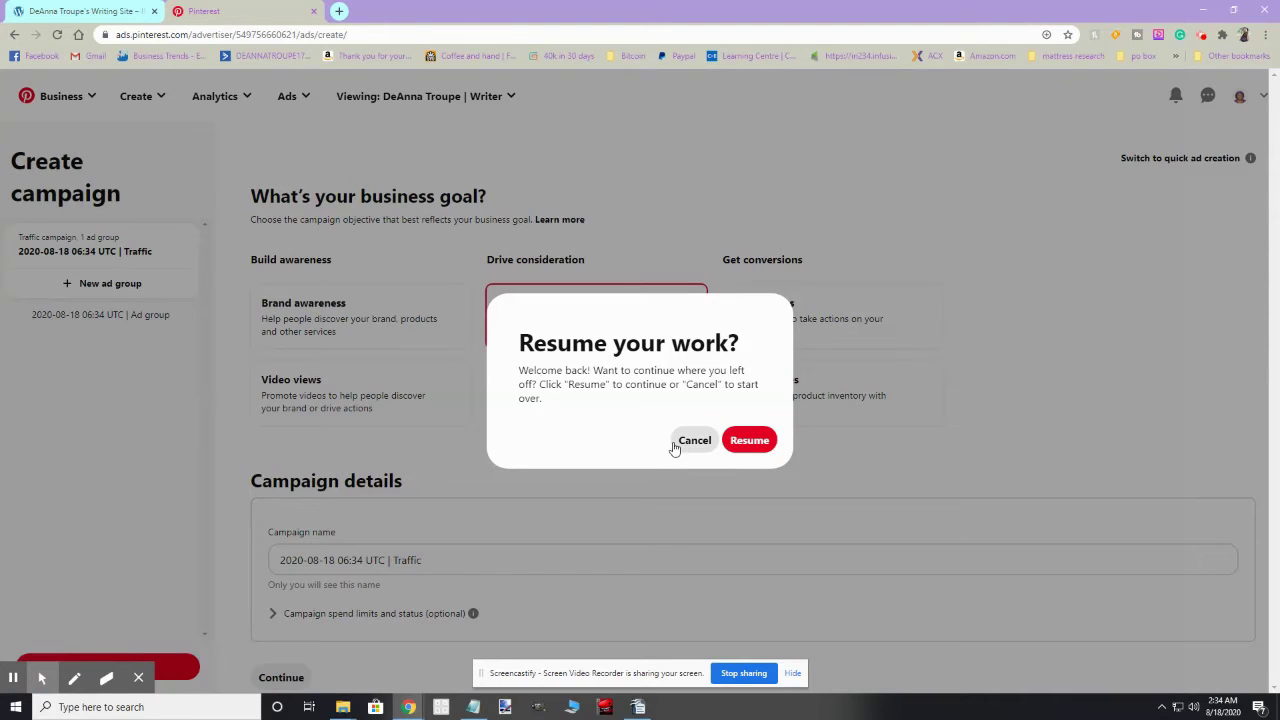
click(687, 449)
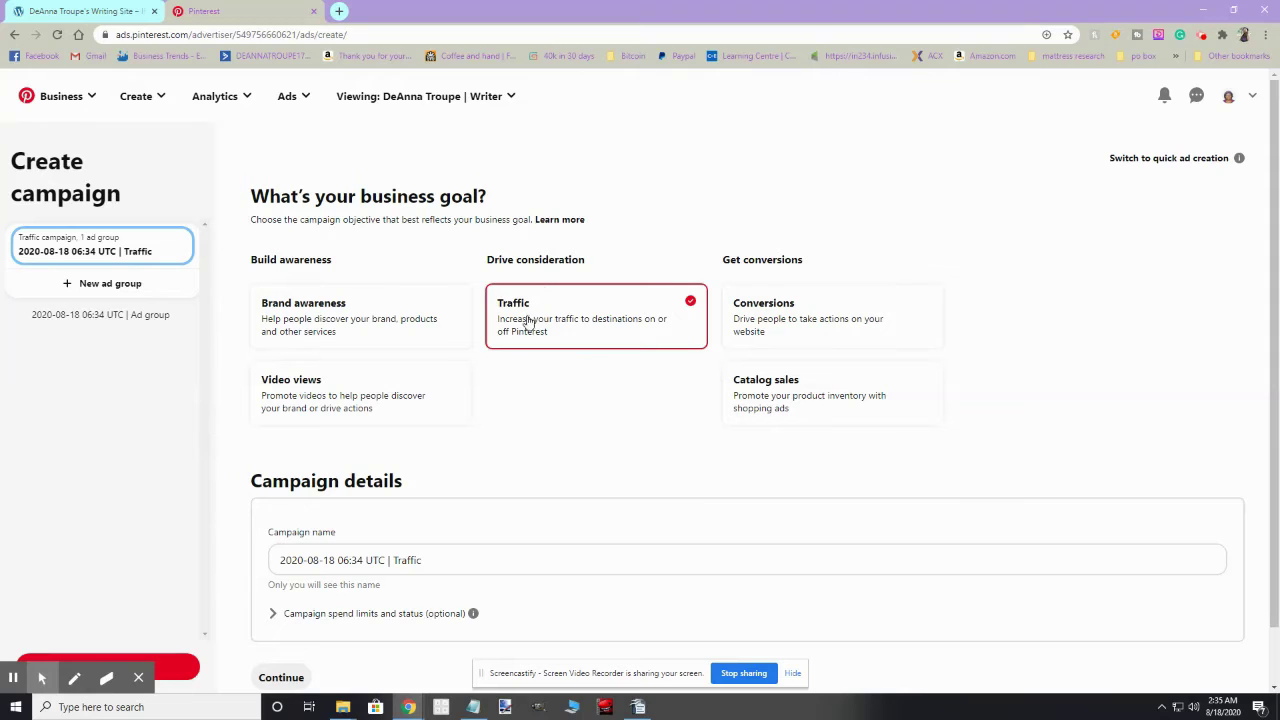
Step: Keep the Traffic goal and the default campaign name, and continue to the ad group details
scroll(520, 326, down, 1)
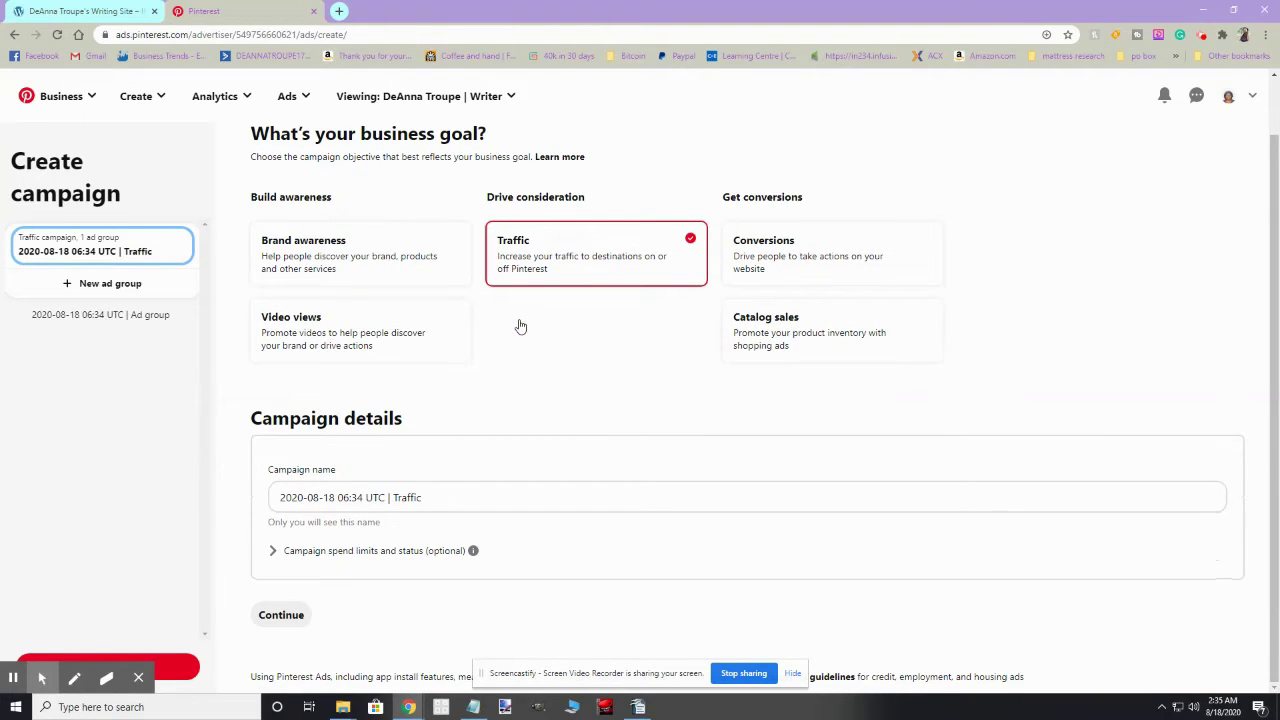
click(440, 497)
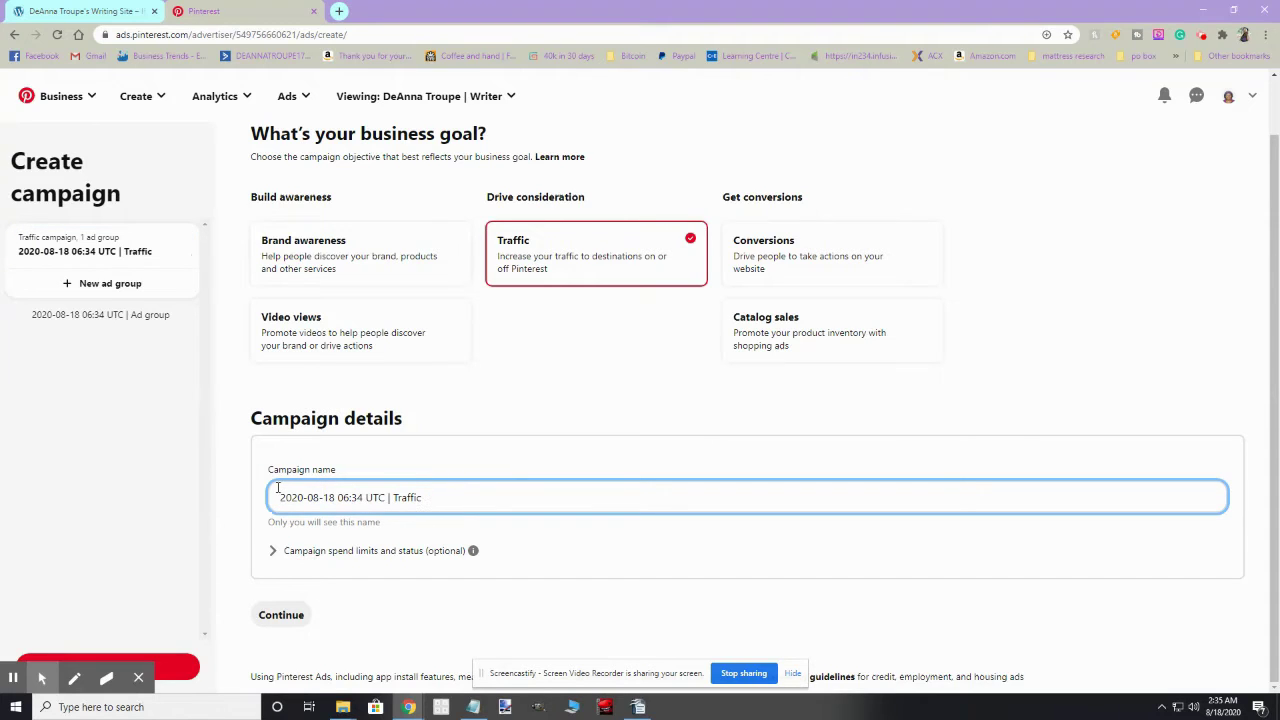
click(280, 616)
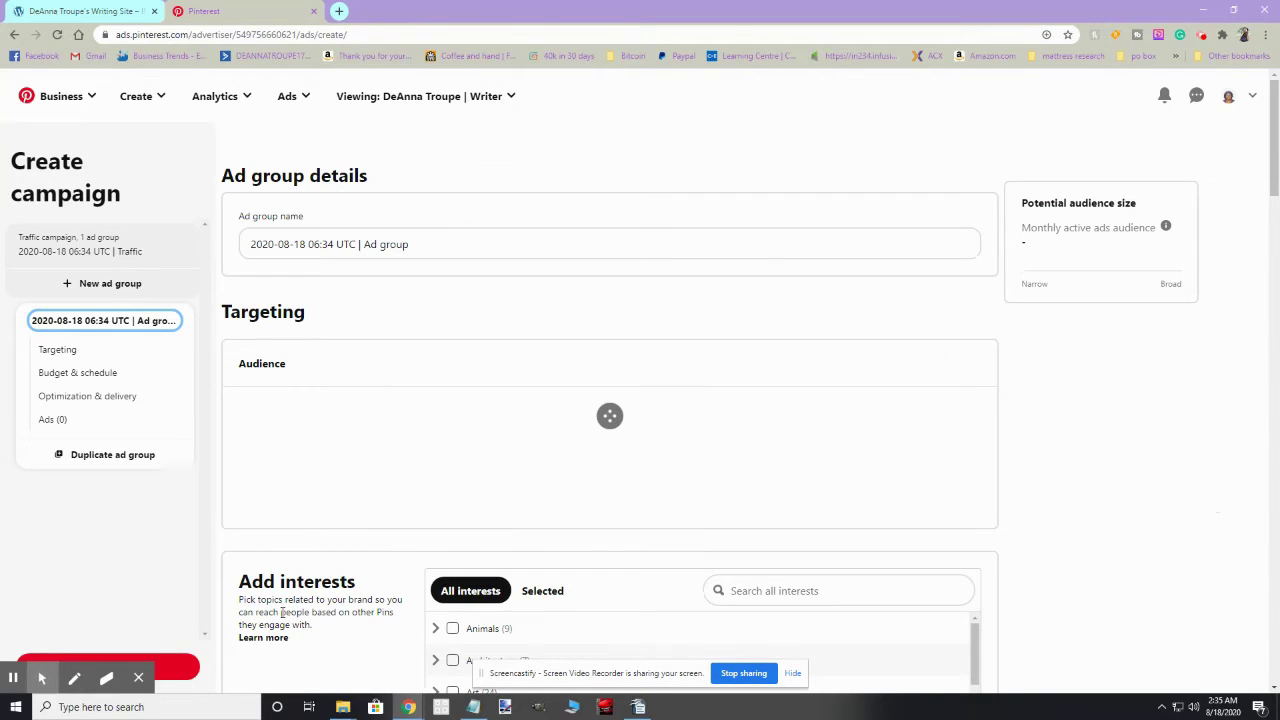
Step: Review the ad group's targeting options and add Parenting as a targeted interest
scroll(308, 530, down, 2)
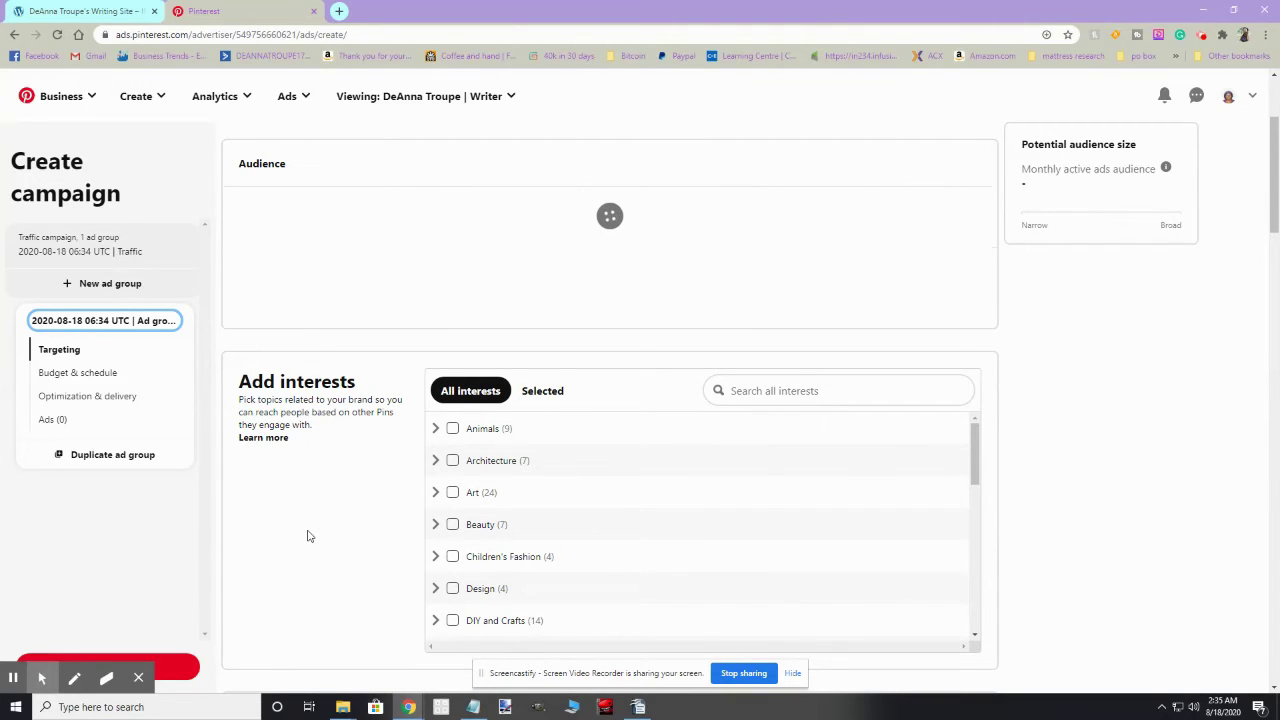
scroll(308, 536, down, 2)
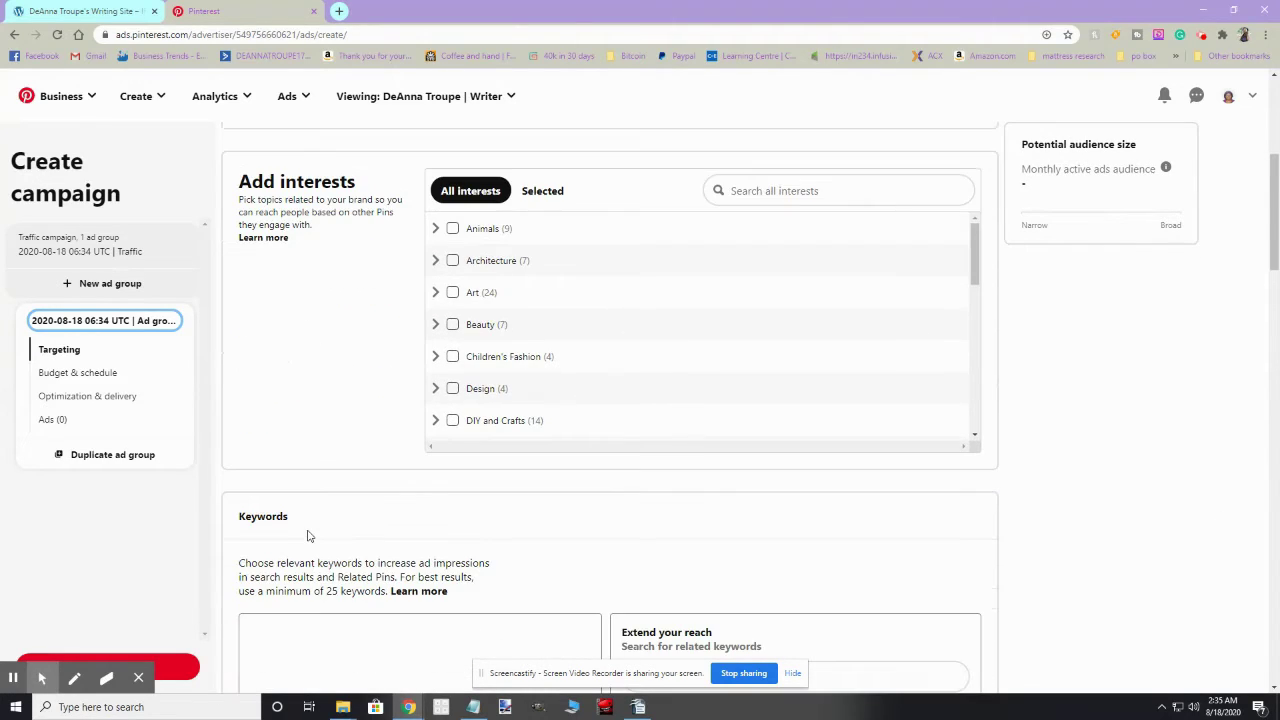
scroll(308, 536, down, 3)
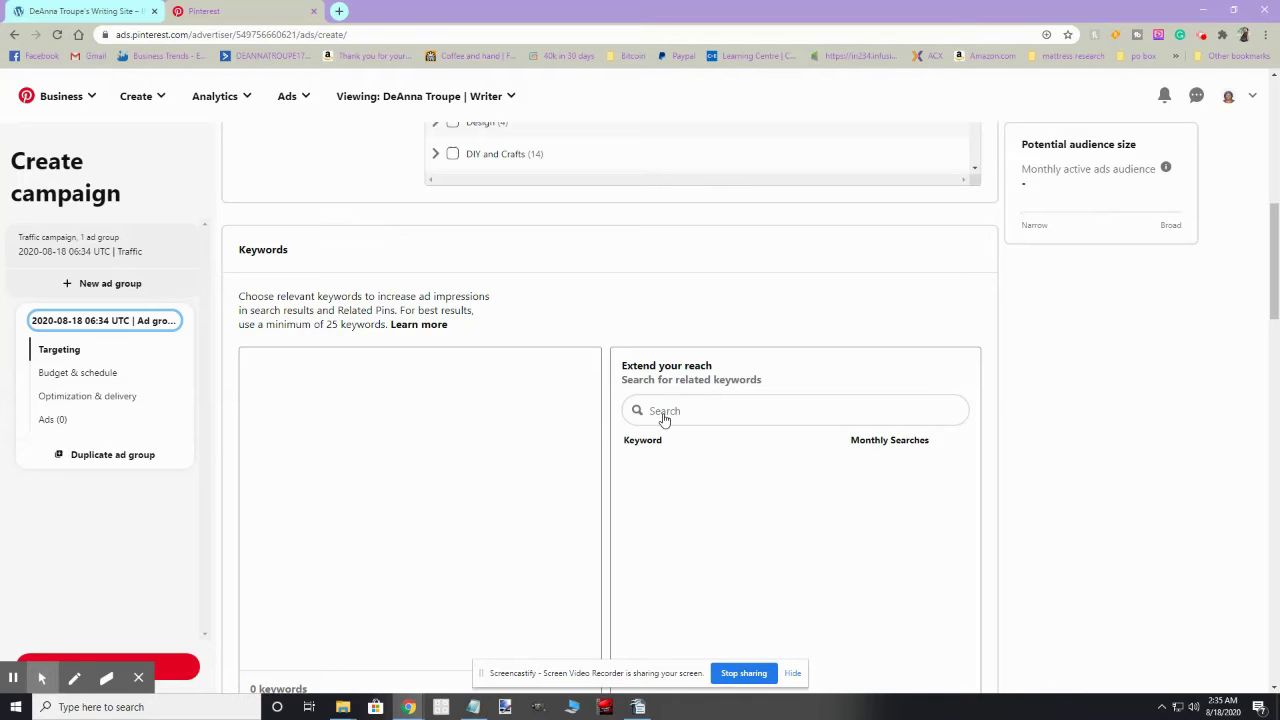
scroll(520, 320, up, 3)
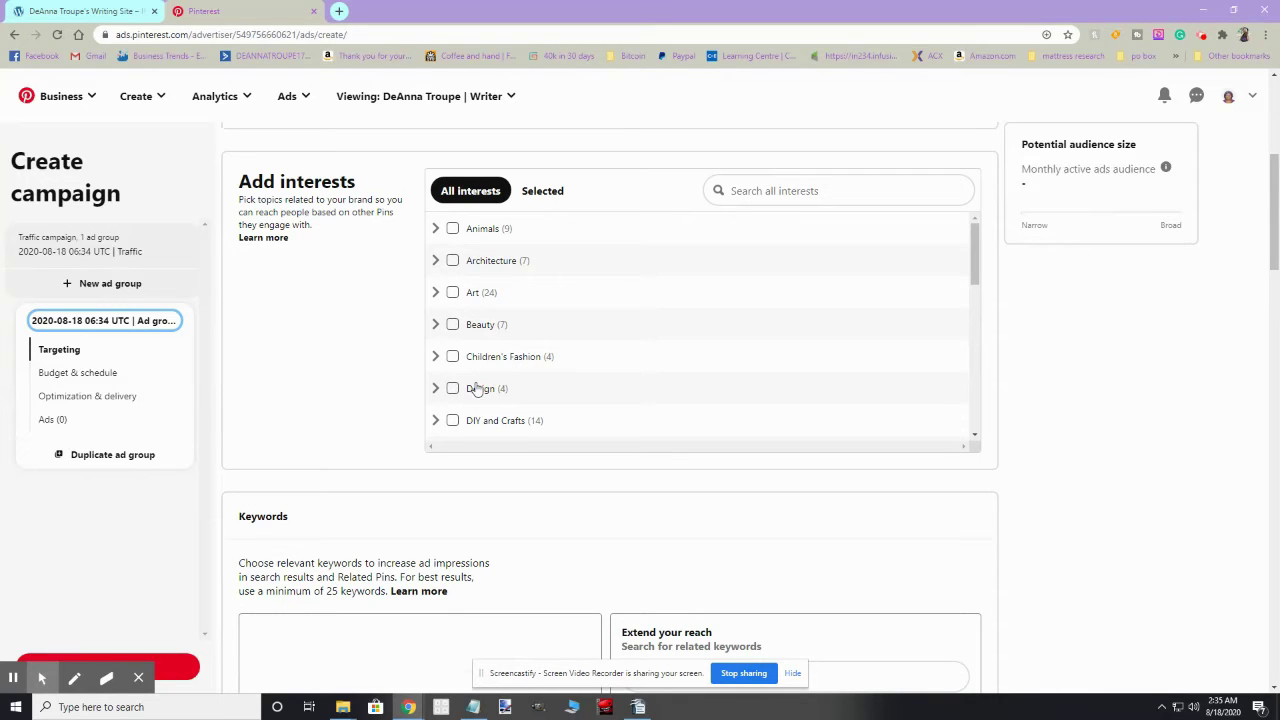
scroll(880, 318, up, 1)
scroll(930, 324, down, 3)
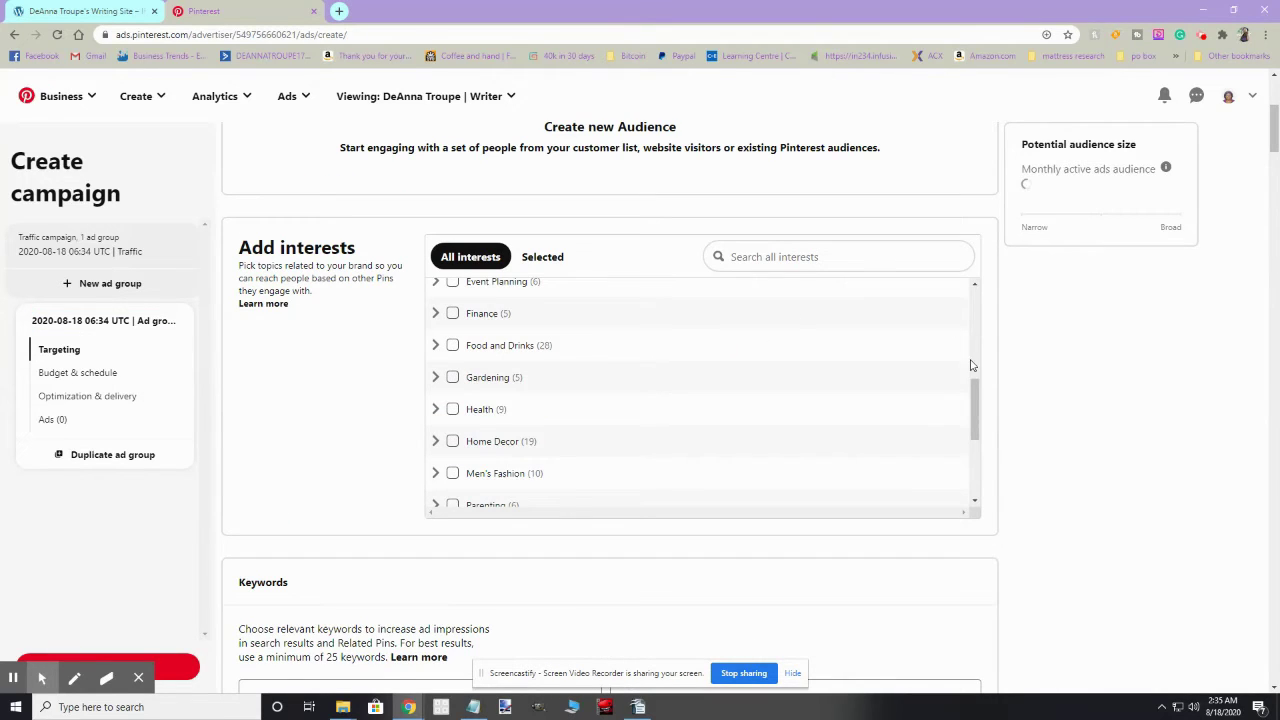
drag(972, 398, 978, 433)
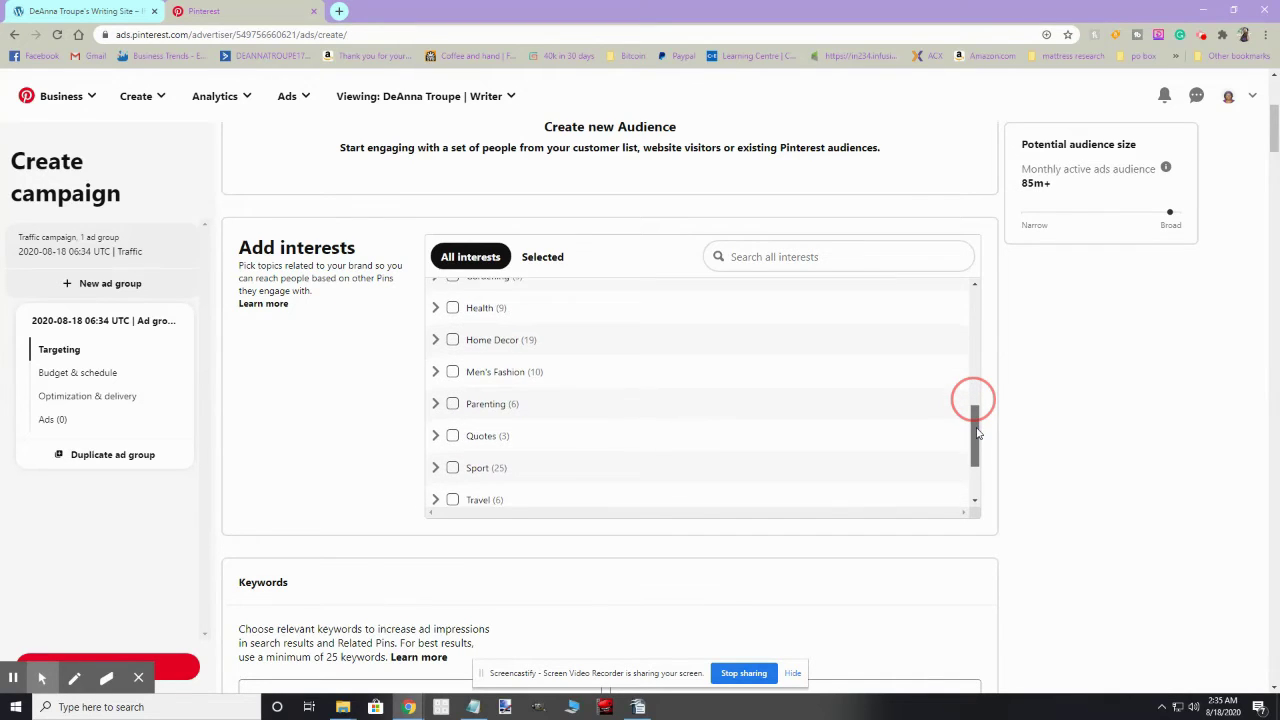
click(453, 397)
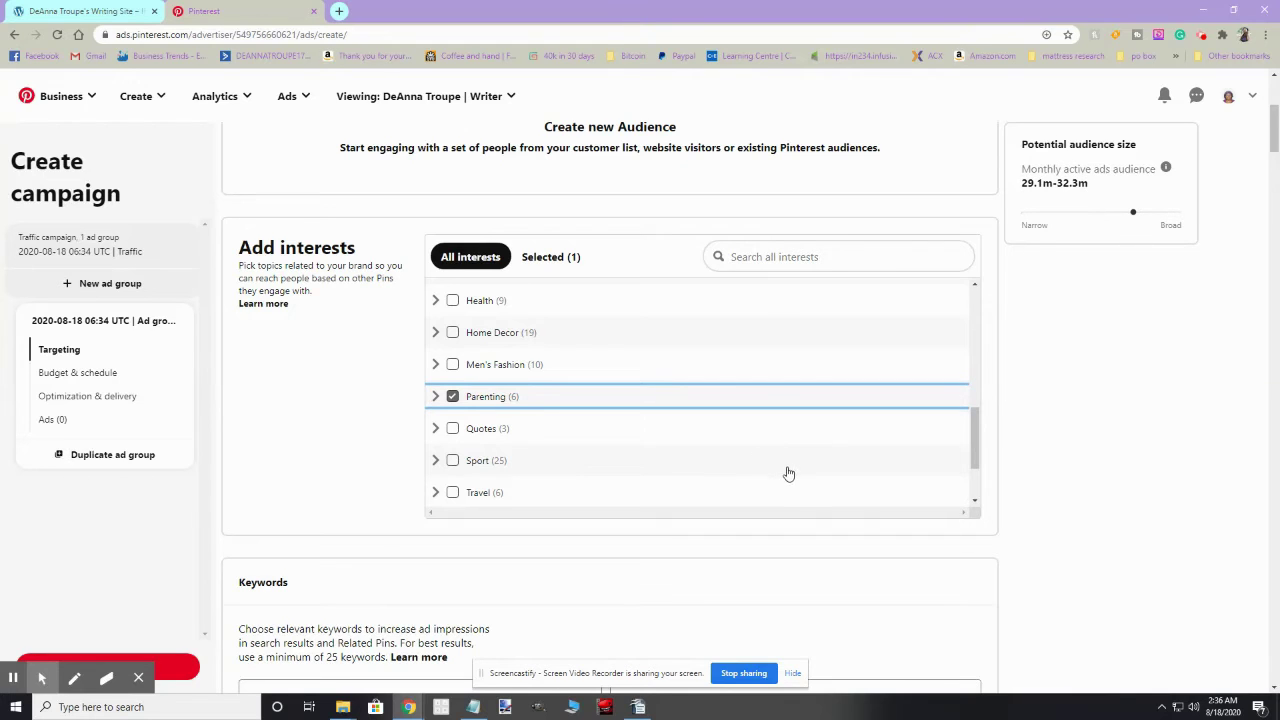
Step: Search for keywords related to "work at home" and add "work at home ideas" to the ad group's keywords
scroll(834, 537, down, 3)
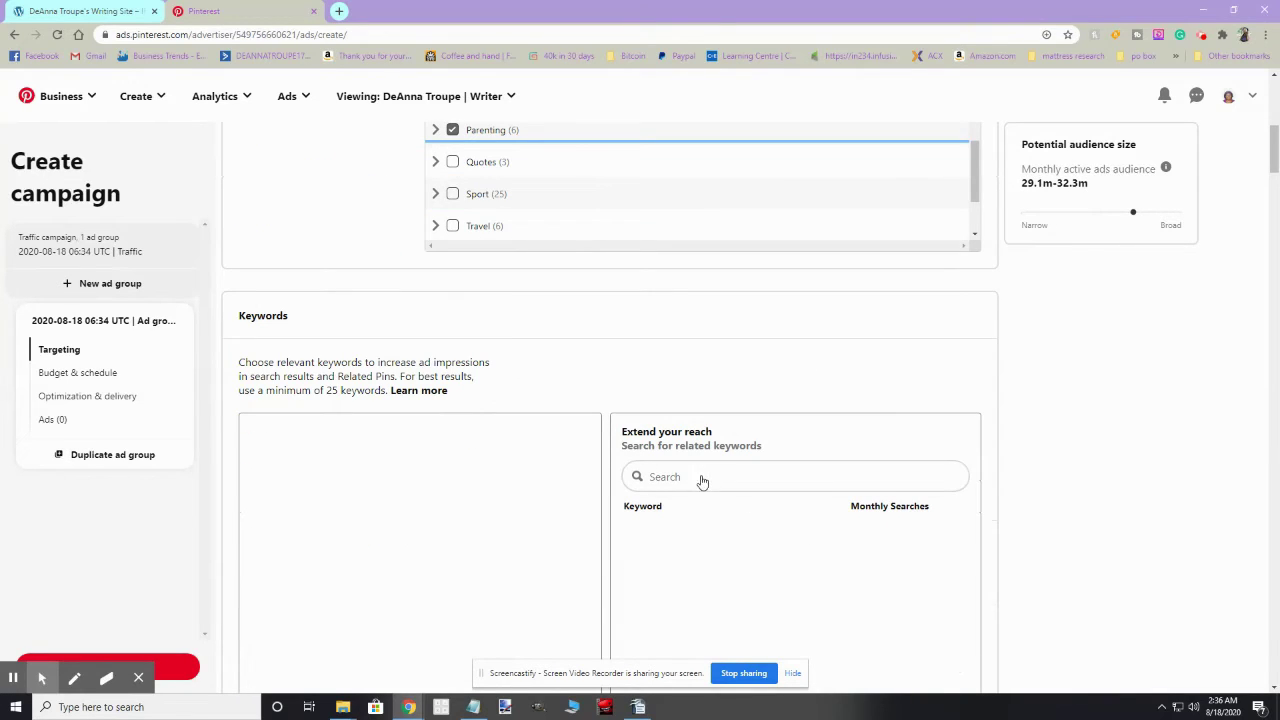
click(702, 476)
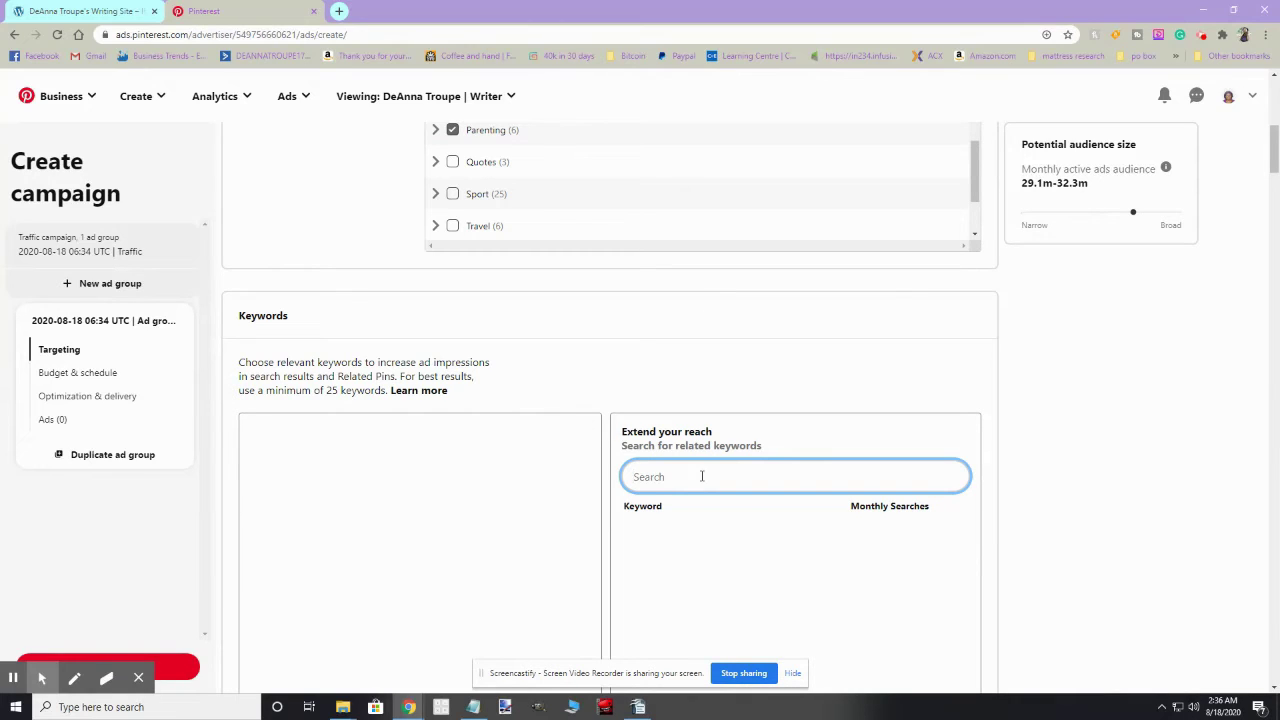
text(work at home)
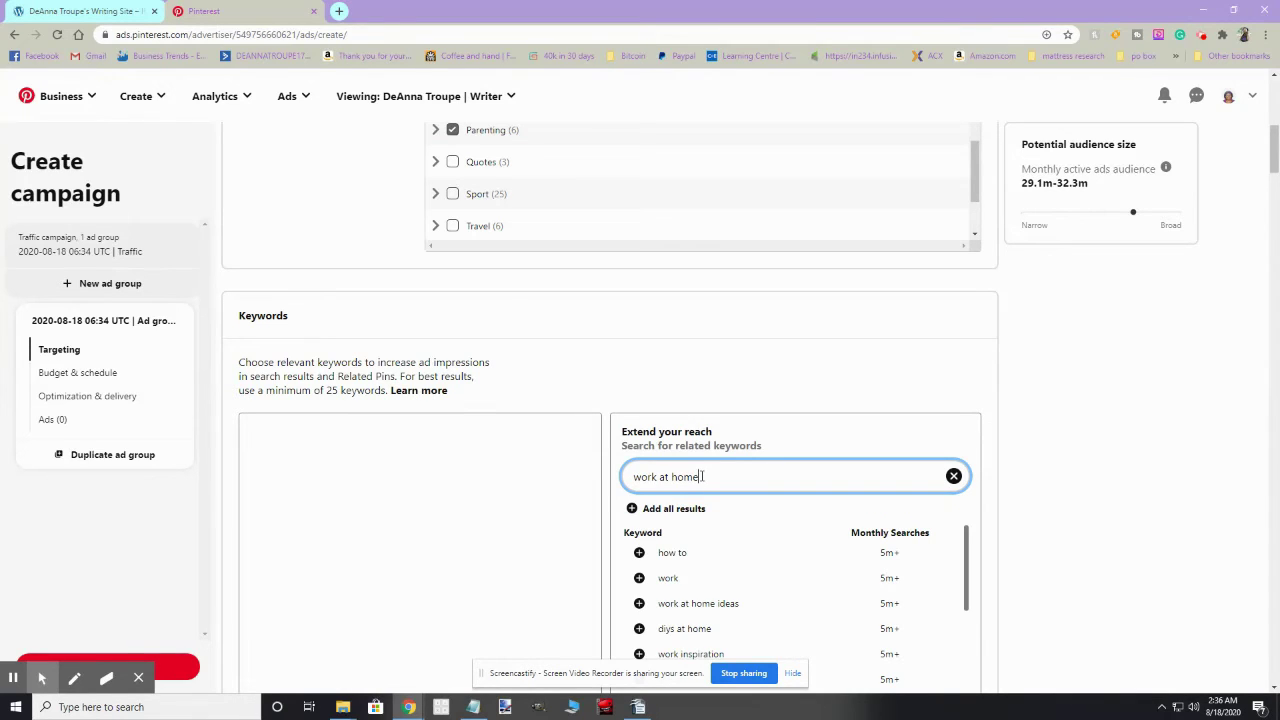
scroll(730, 560, down, 10)
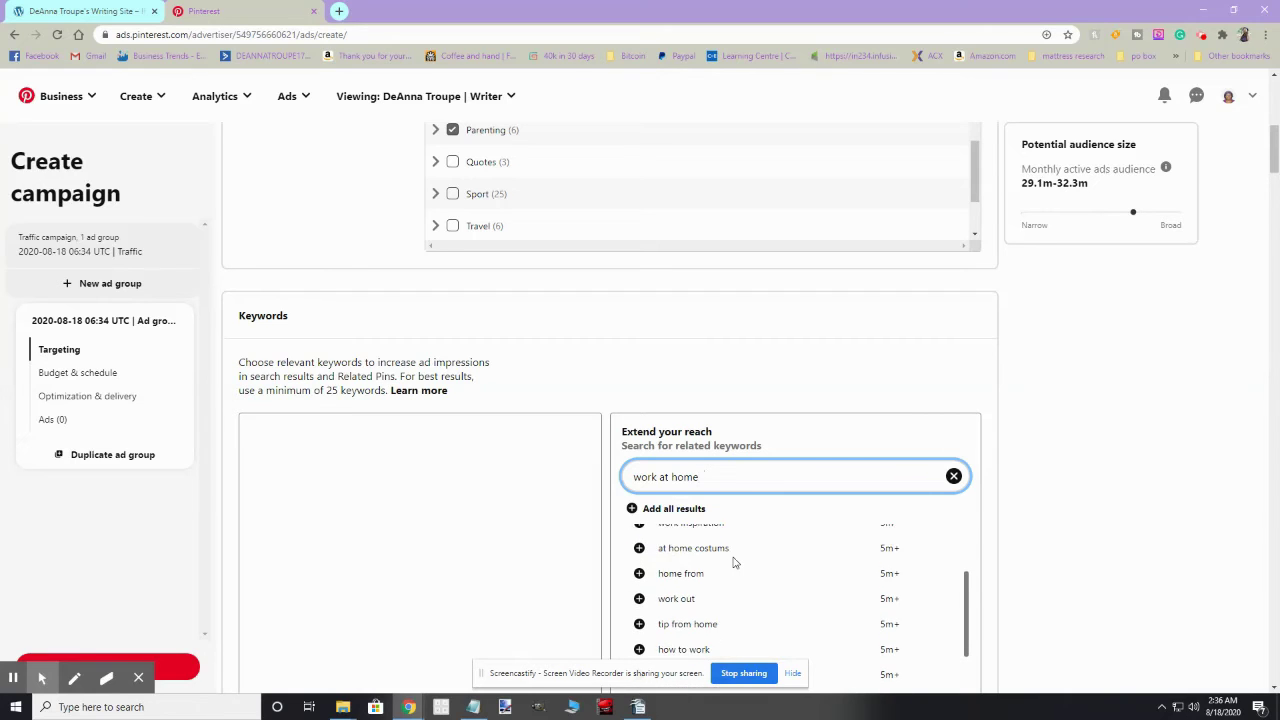
scroll(733, 562, down, 1)
scroll(733, 562, up, 15)
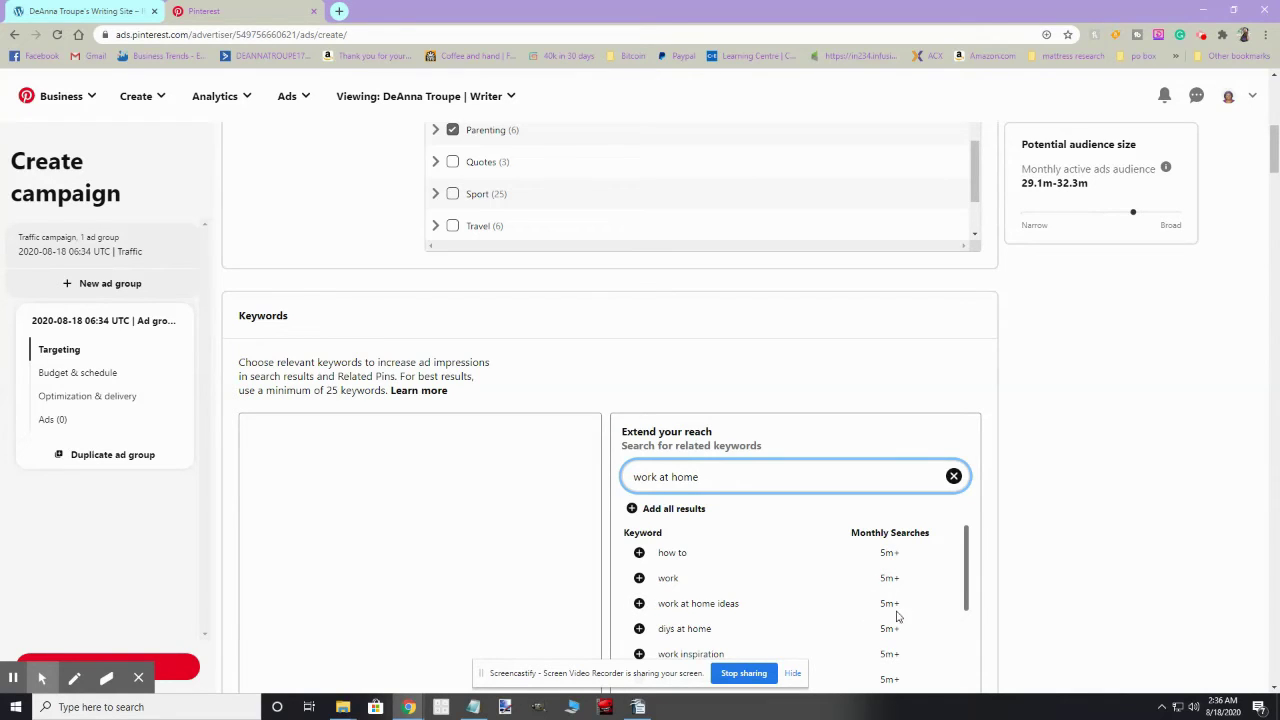
scroll(895, 598, down, 1)
scroll(893, 600, down, 1)
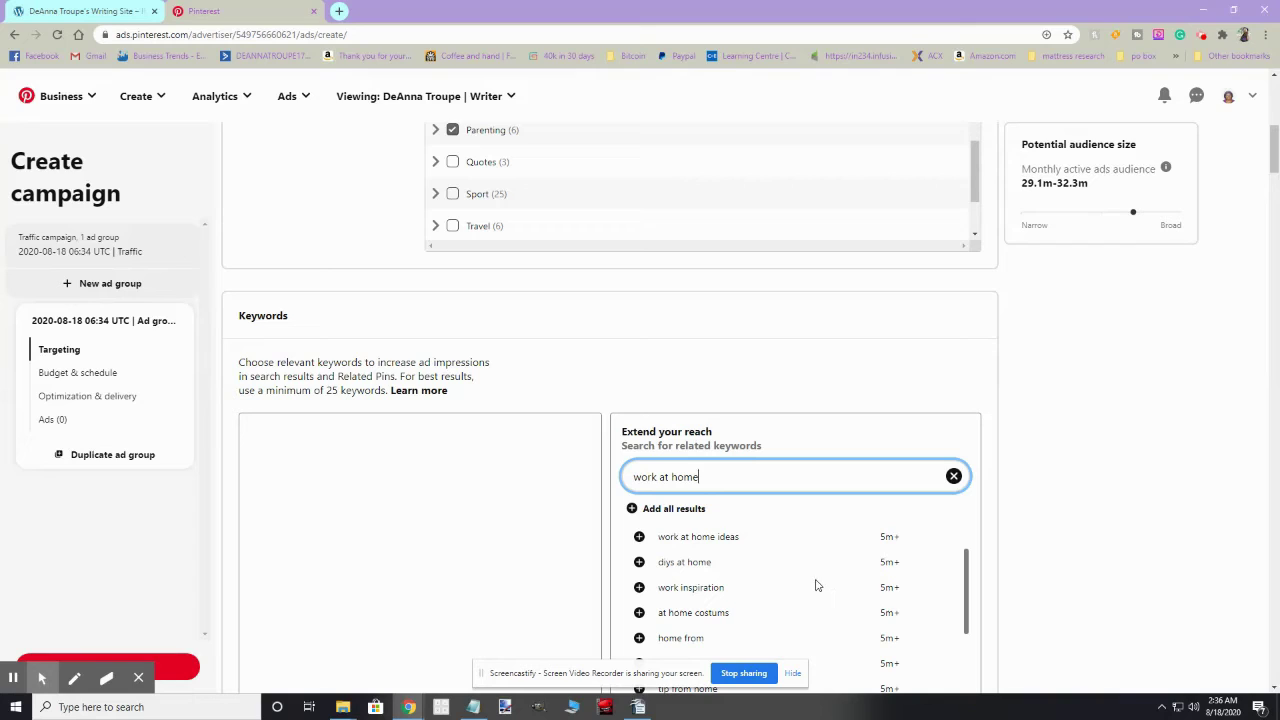
click(639, 536)
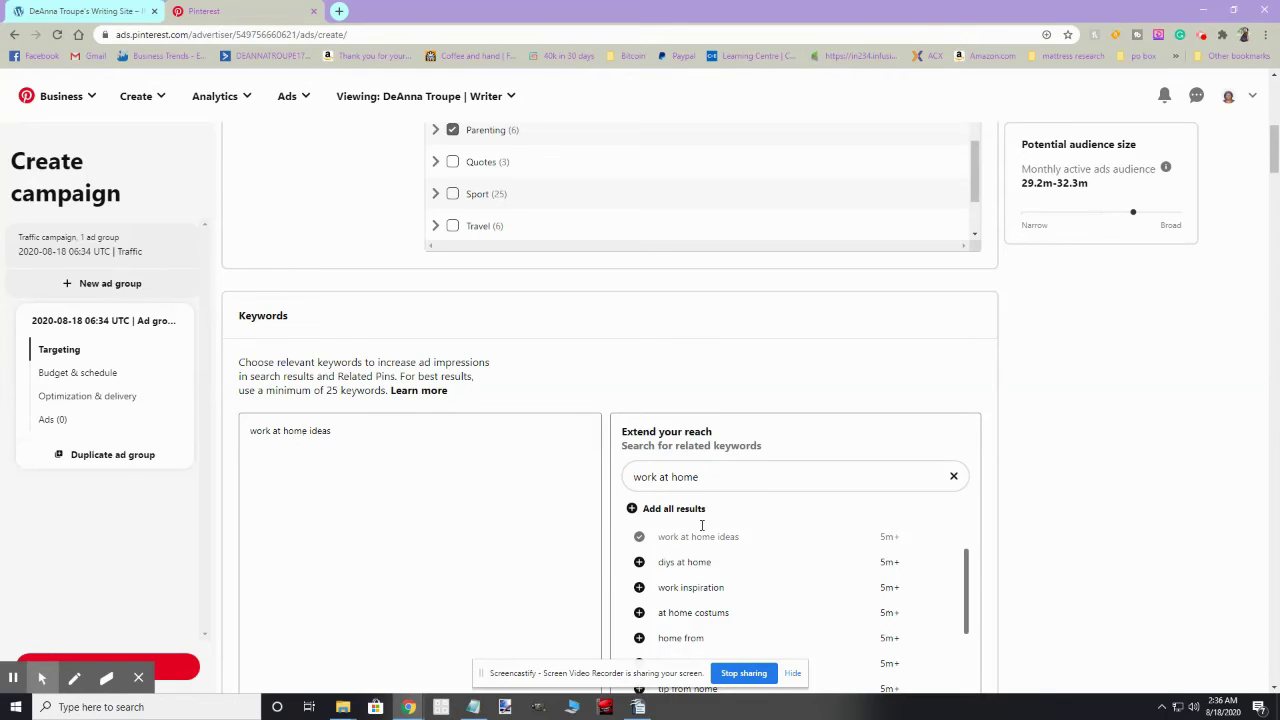
Step: Add "jobs from home" and "working from home with kids" from the related keyword suggestions
scroll(790, 552, down, 3)
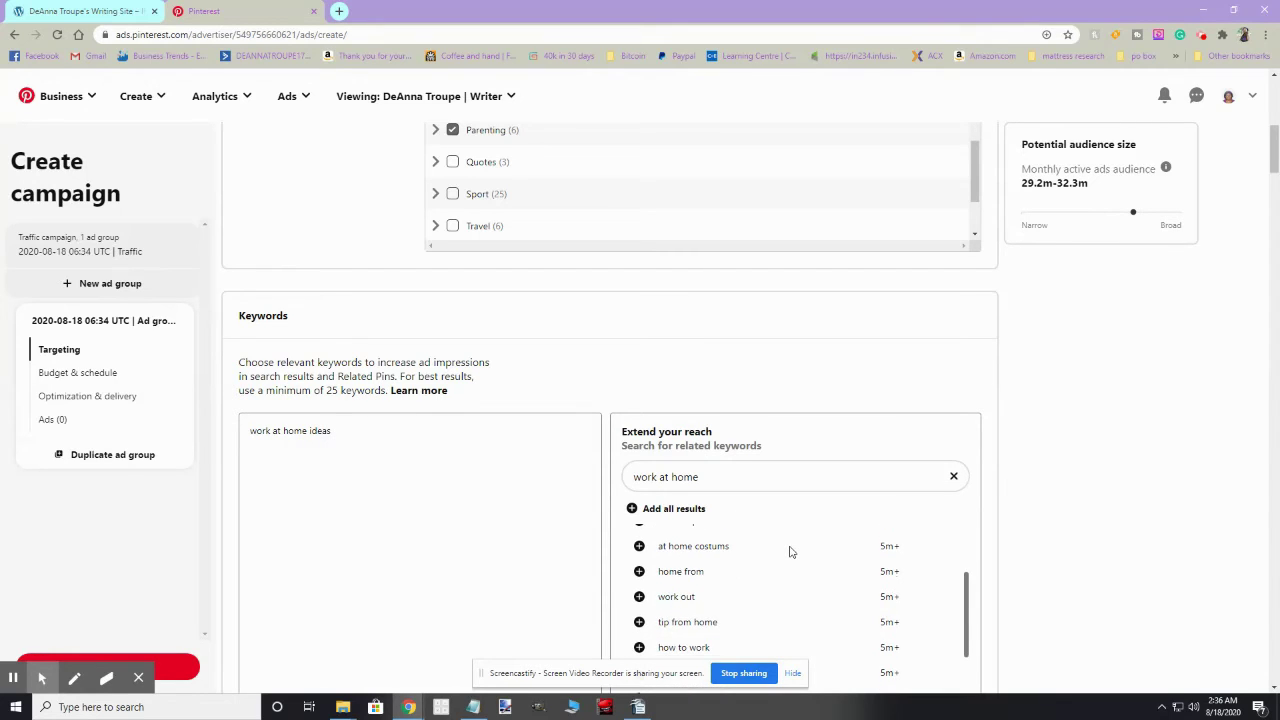
scroll(790, 552, down, 2)
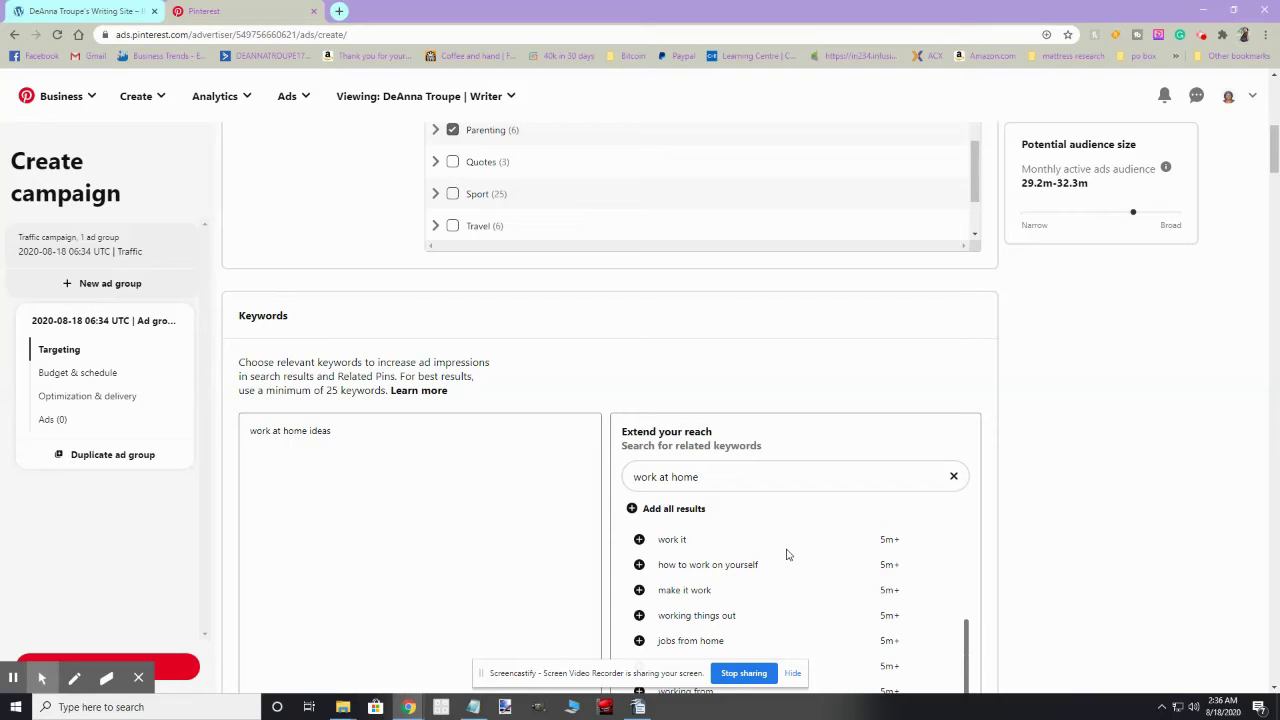
click(639, 640)
scroll(878, 646, down, 1)
scroll(870, 643, down, 2)
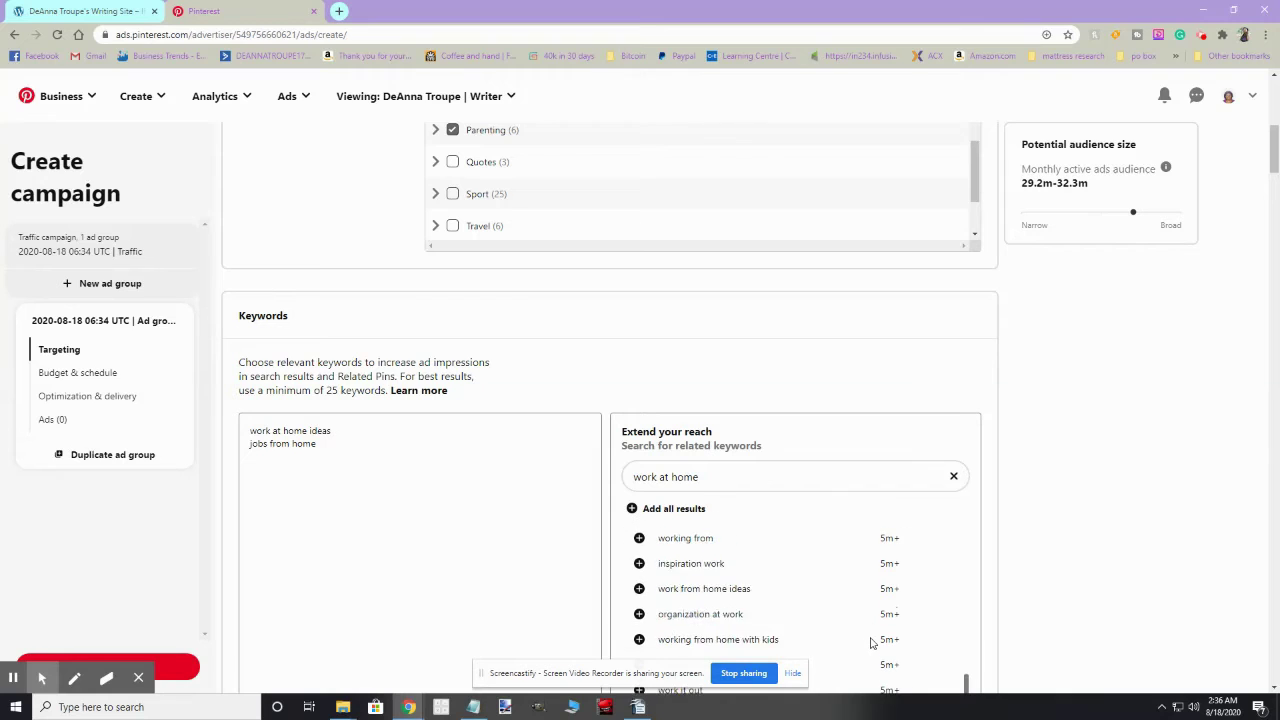
scroll(772, 584, down, 1)
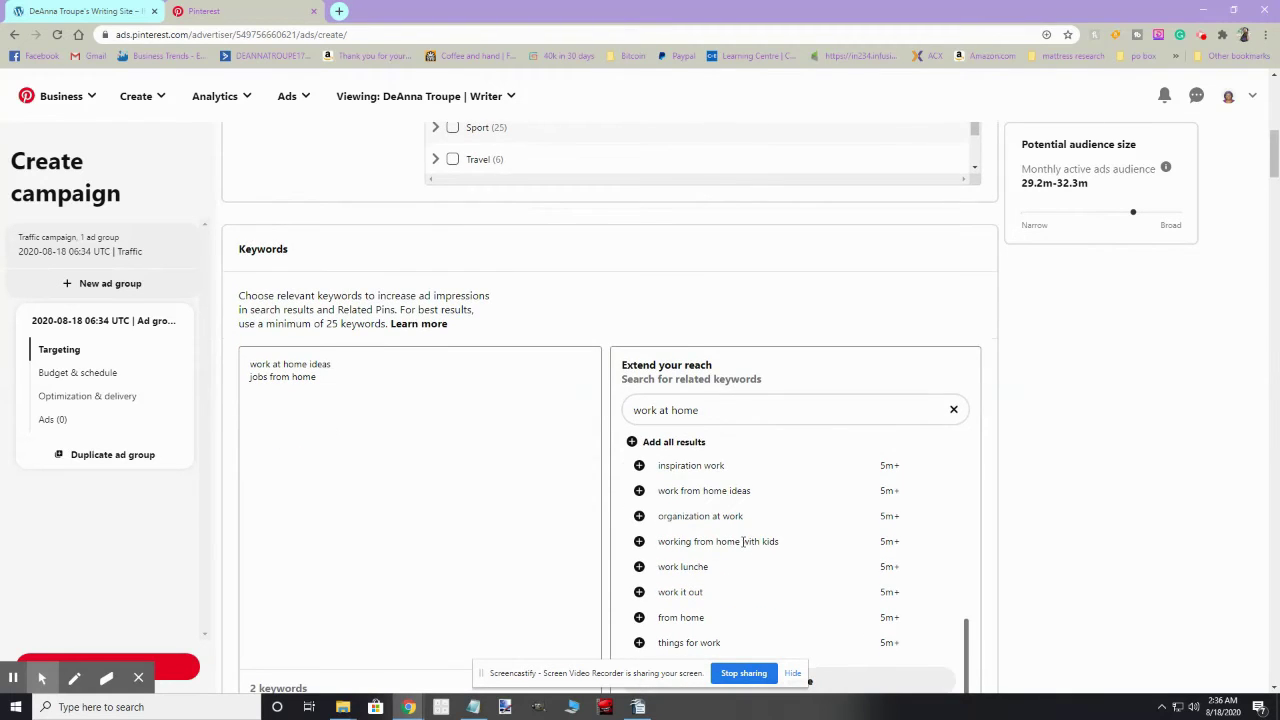
click(639, 541)
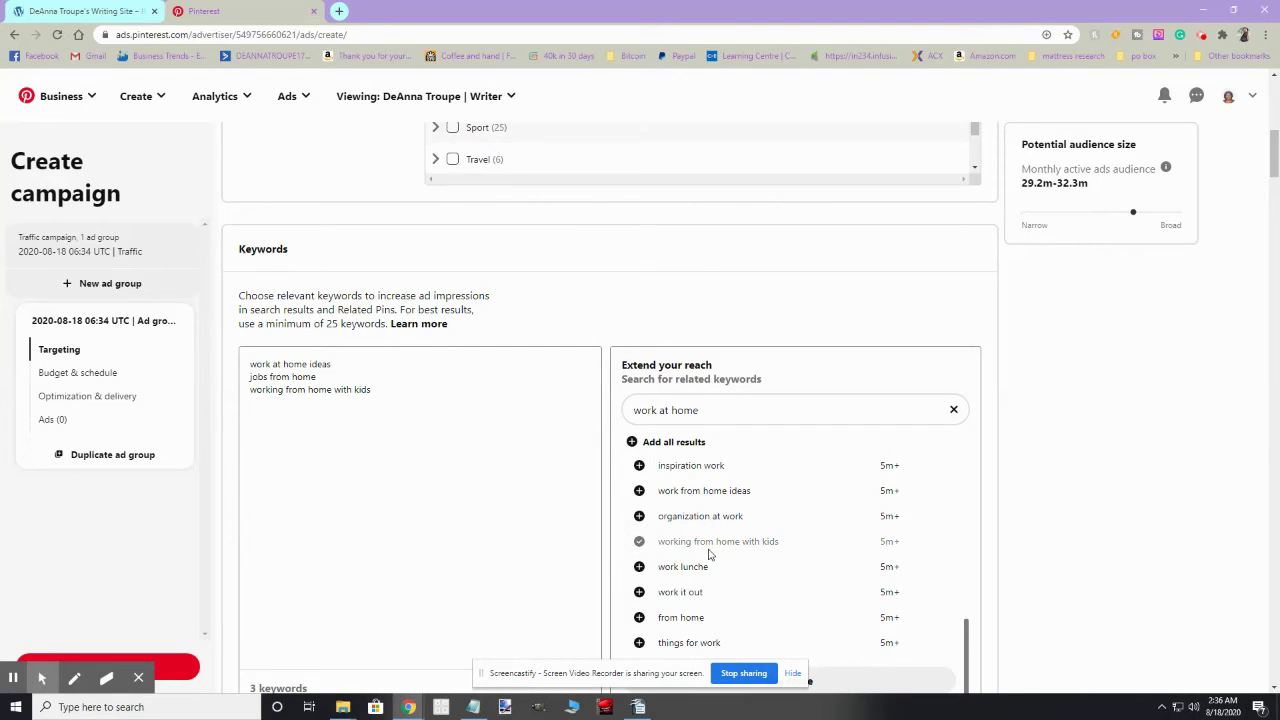
Step: Load more keyword suggestions and add "how to work from home with kids" and "how to work from home"
scroll(710, 548, down, 1)
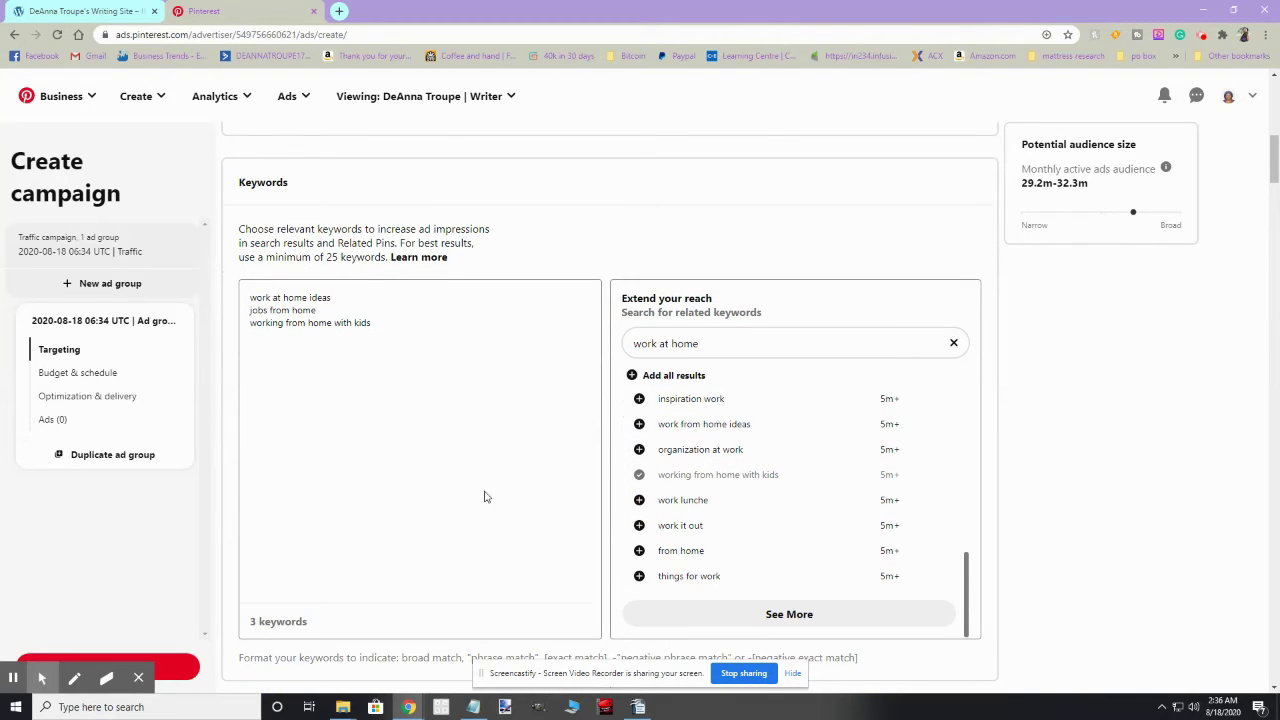
click(765, 613)
scroll(754, 567, down, 1)
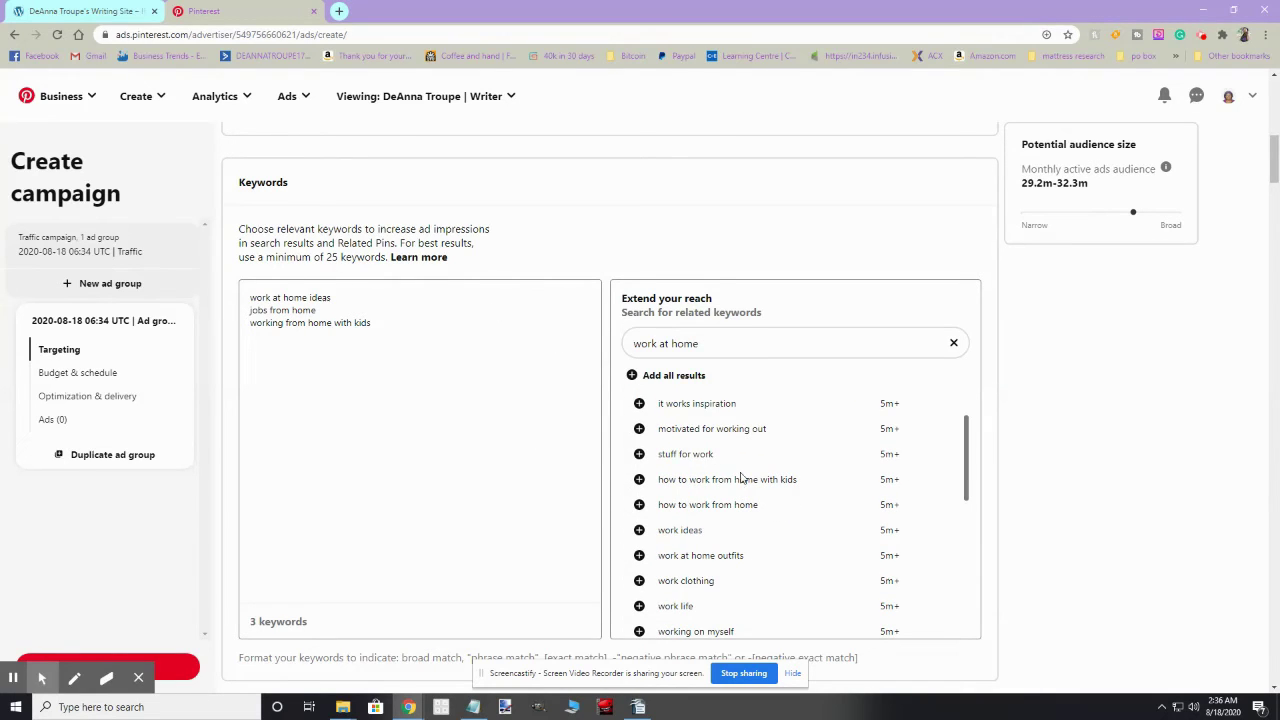
scroll(745, 571, down, 1)
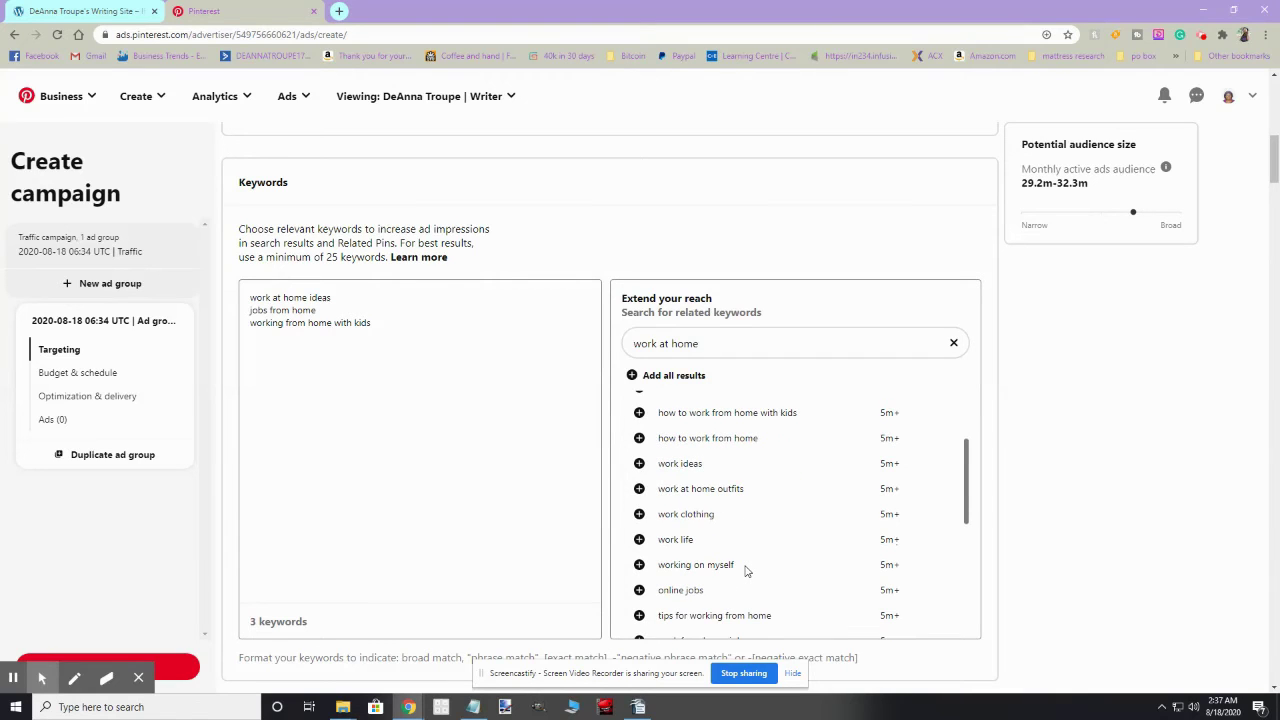
click(639, 413)
click(639, 440)
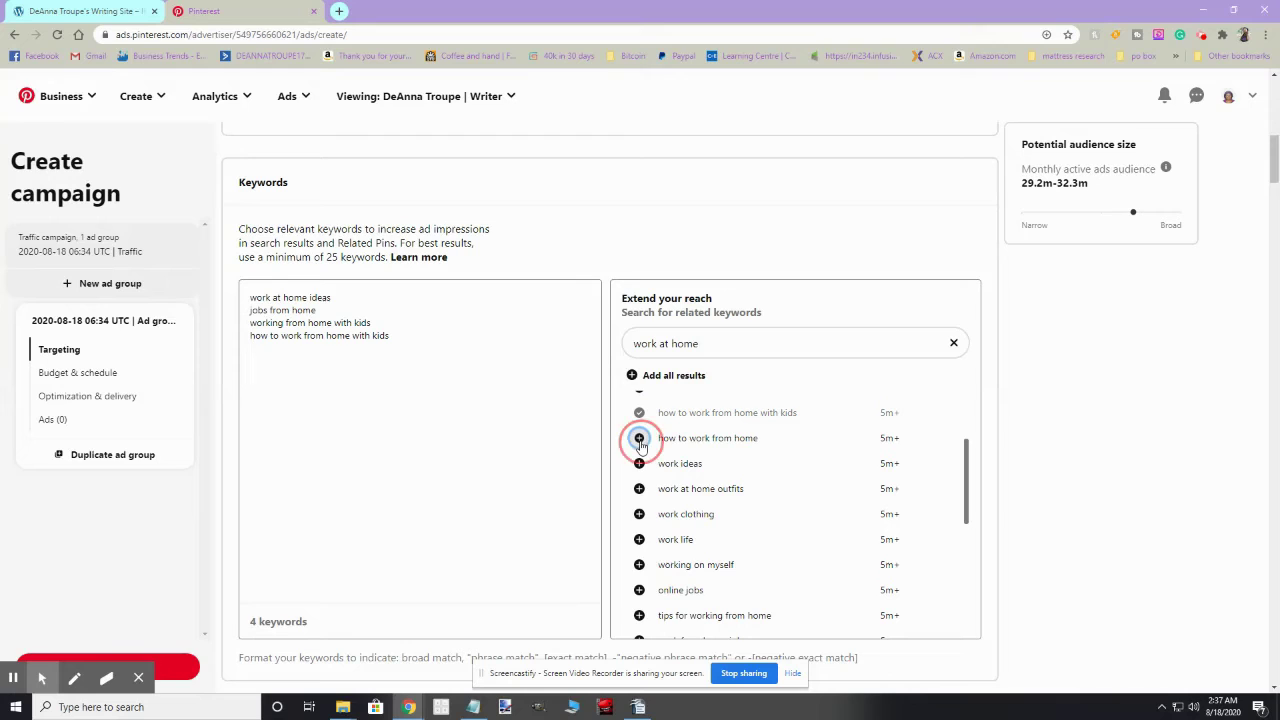
Step: Add "online jobs", "tips for working from home" and "work from home jobs" to the ad group's keywords
scroll(637, 466, down, 2)
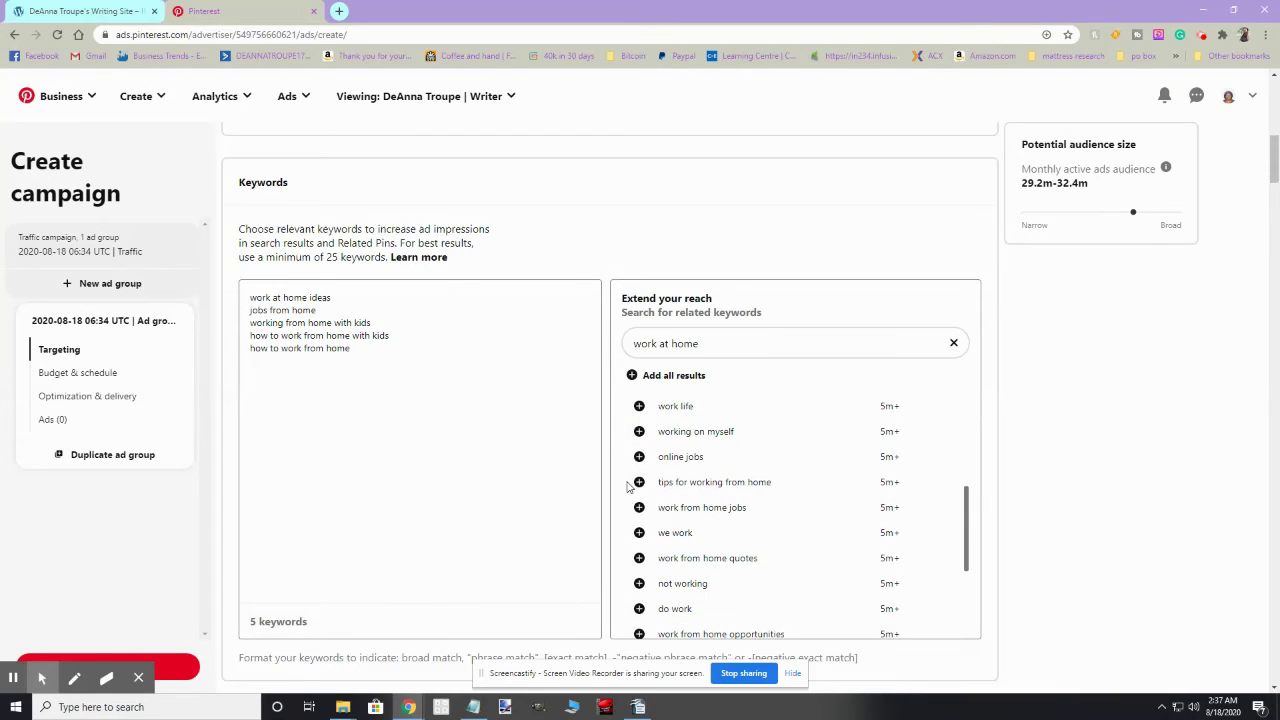
click(637, 459)
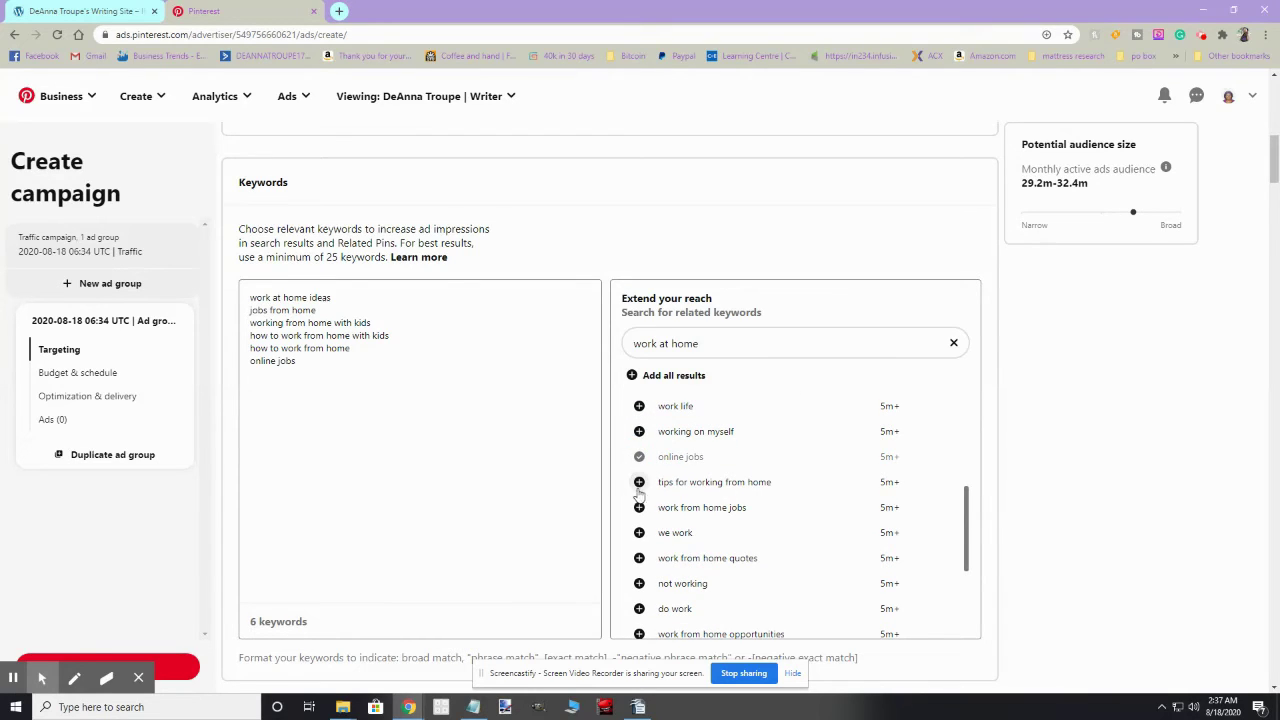
click(640, 484)
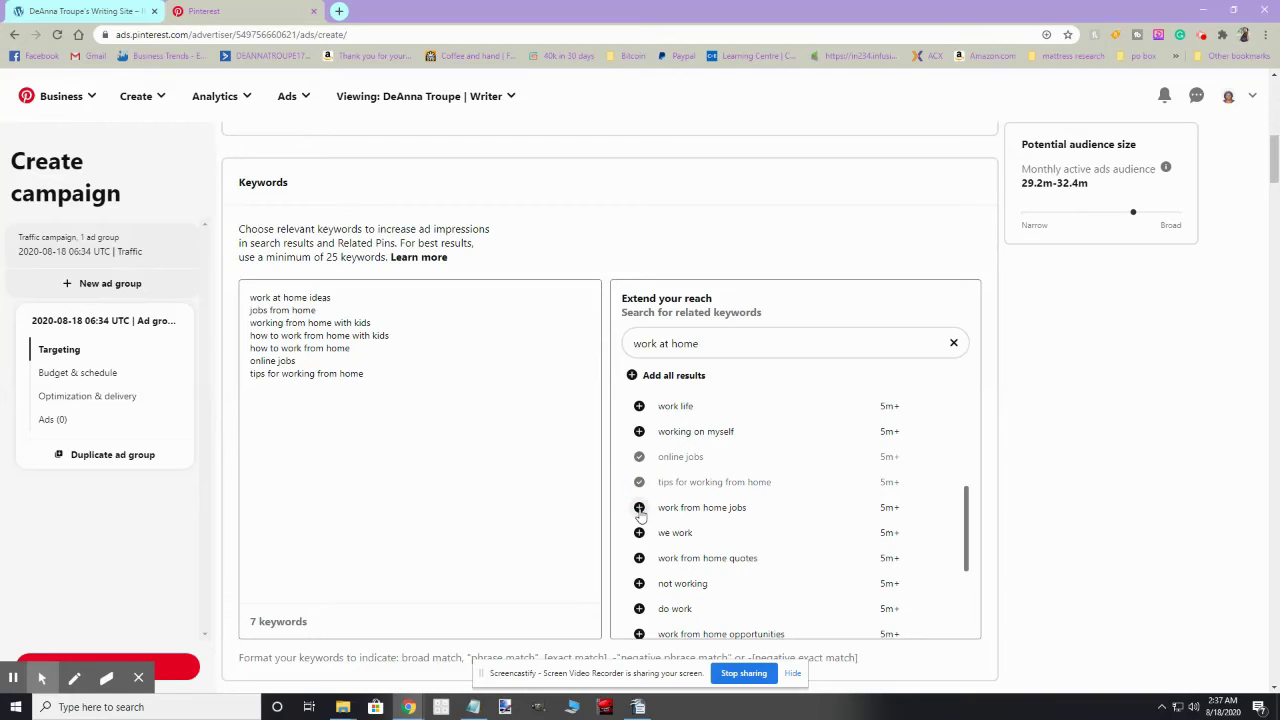
click(639, 508)
Step: Add the suggestions "work from home opportunities", "creative jobs from home" and "working from home tips" to the keywords
scroll(640, 530, down, 1)
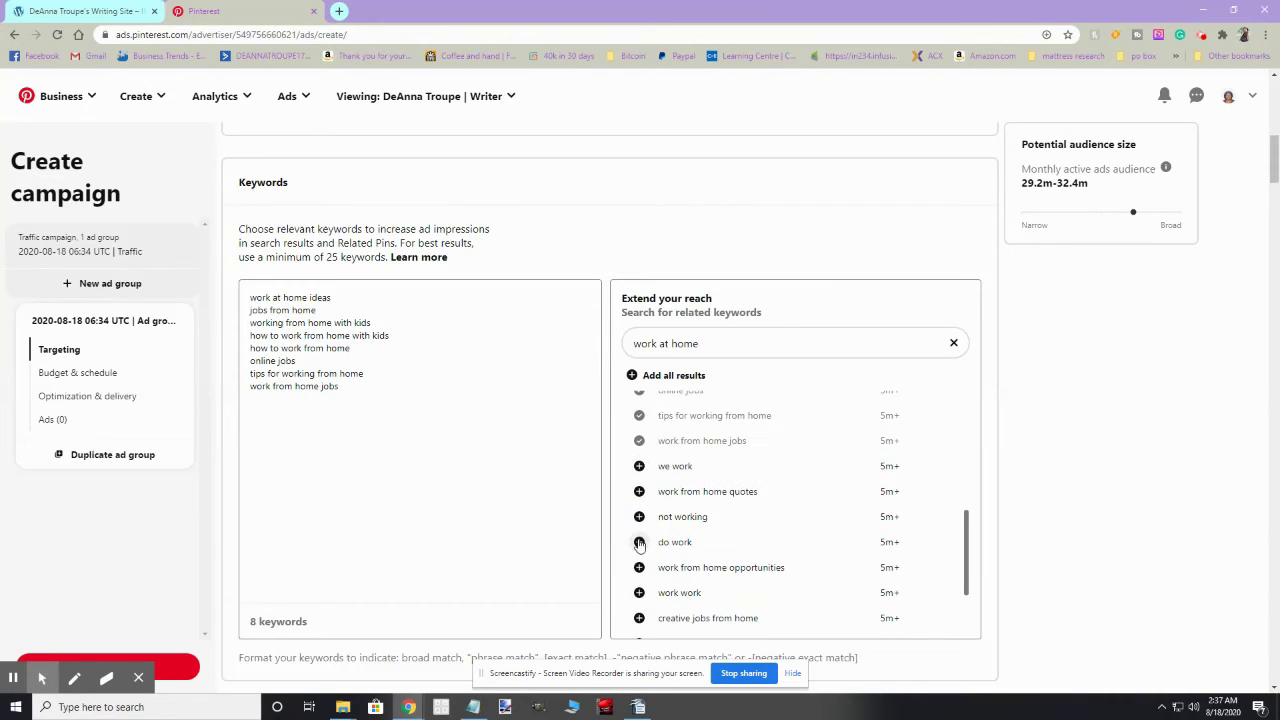
scroll(640, 545, down, 1)
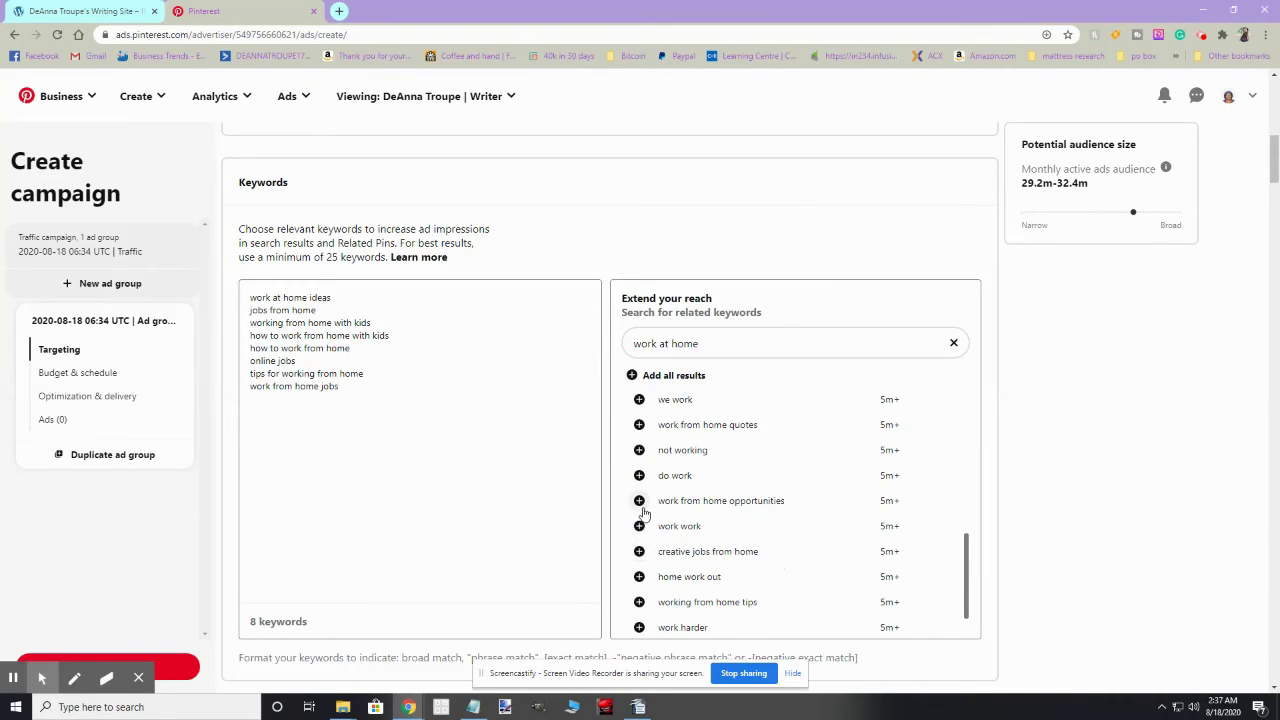
click(640, 501)
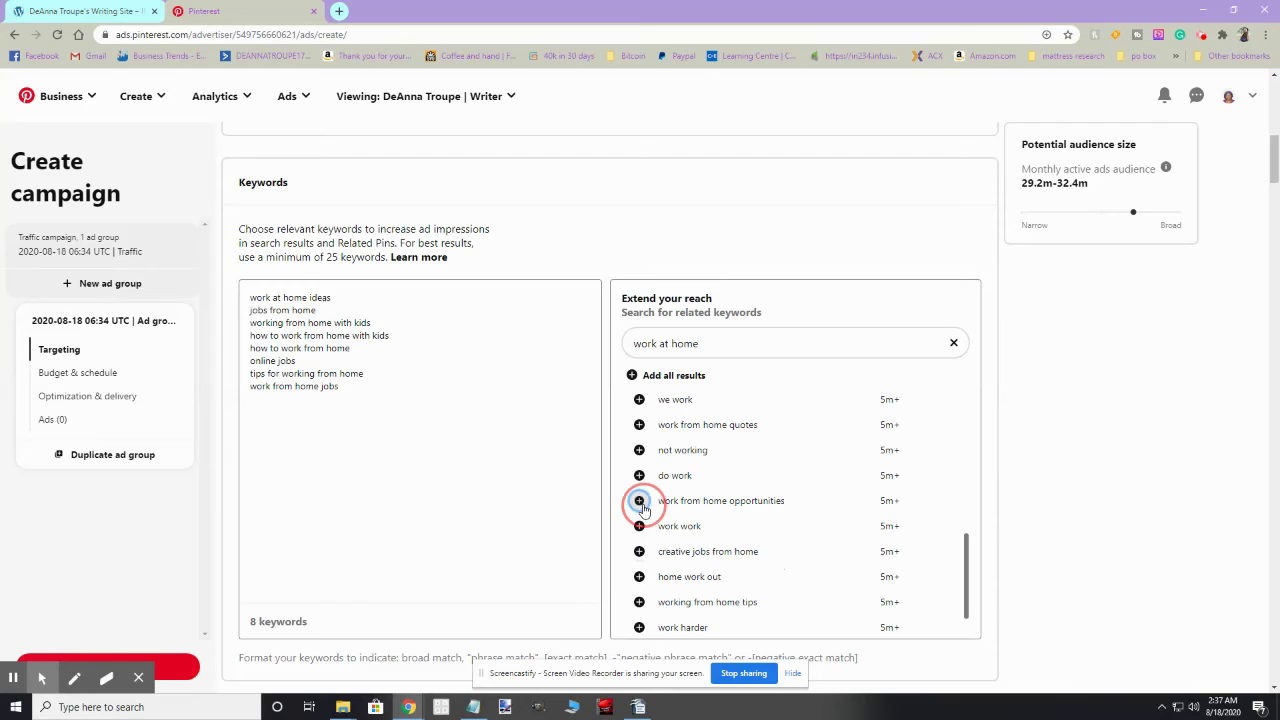
click(640, 553)
scroll(643, 560, down, 1)
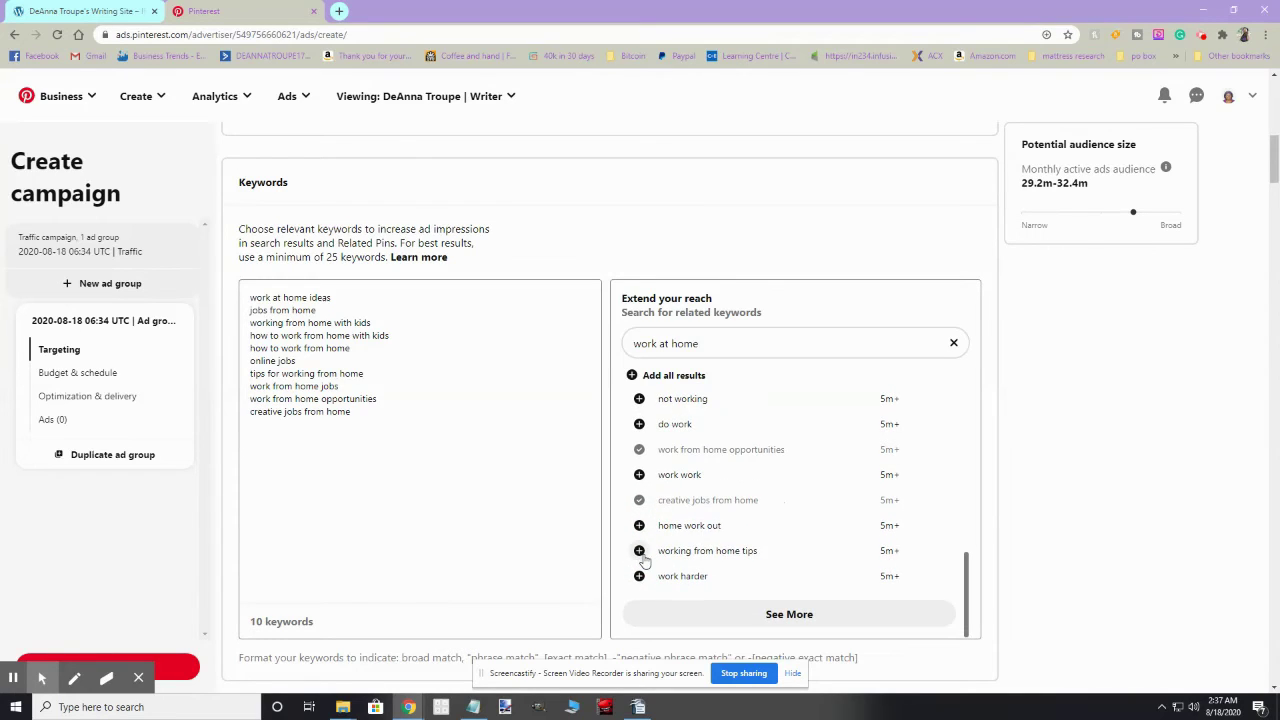
click(641, 553)
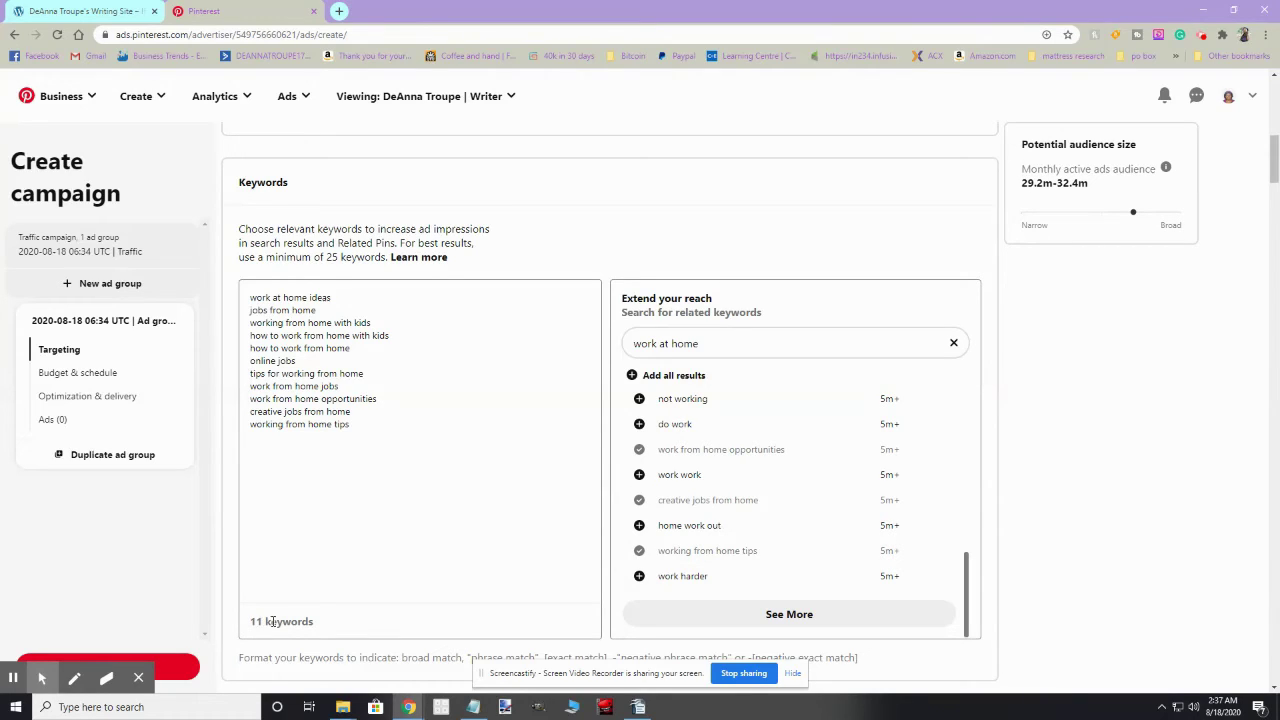
Step: Load more suggestions and add "part time jobs from home", "work from home careers", "work online from home" and "work from home online"
click(799, 617)
scroll(799, 605, down, 3)
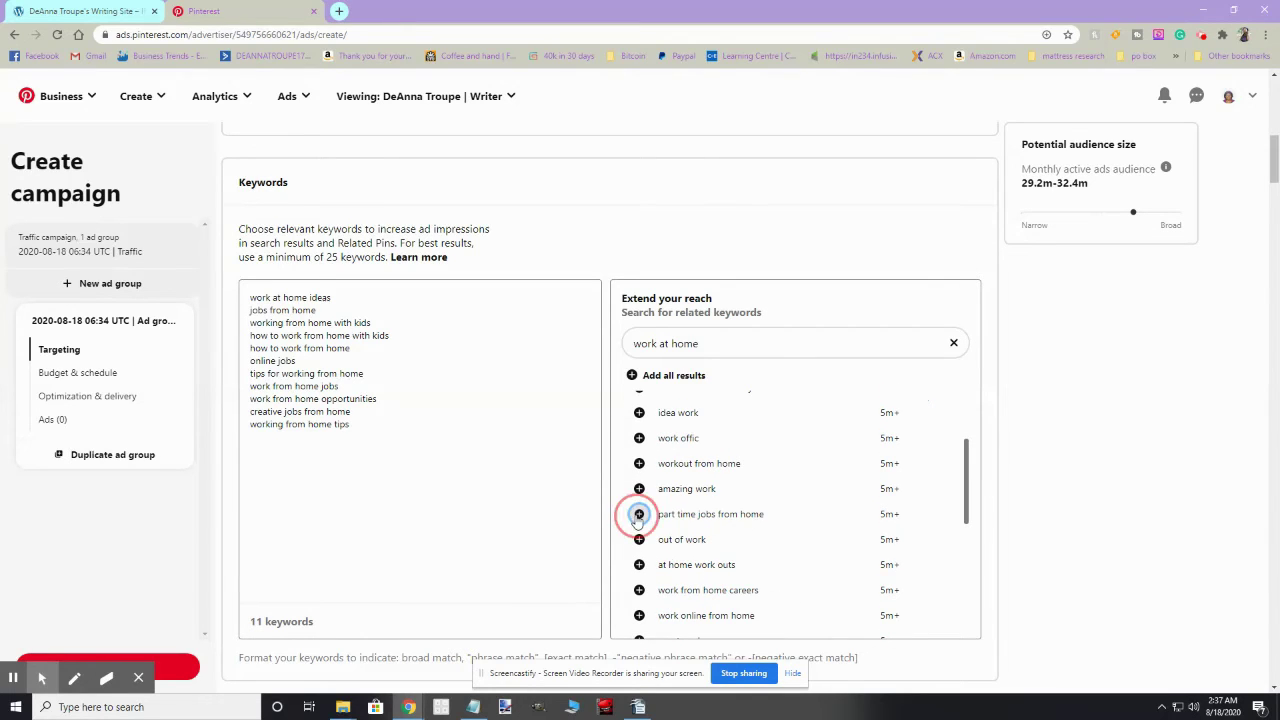
click(639, 514)
scroll(639, 531, down, 2)
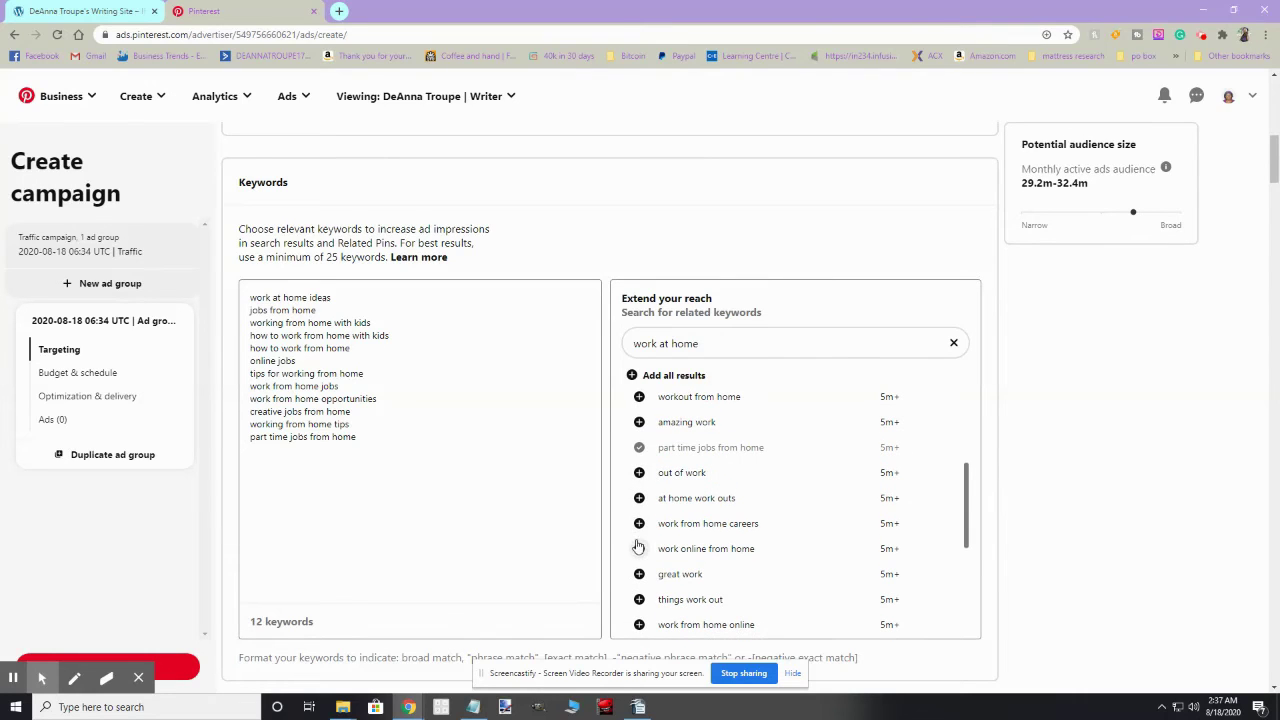
click(640, 525)
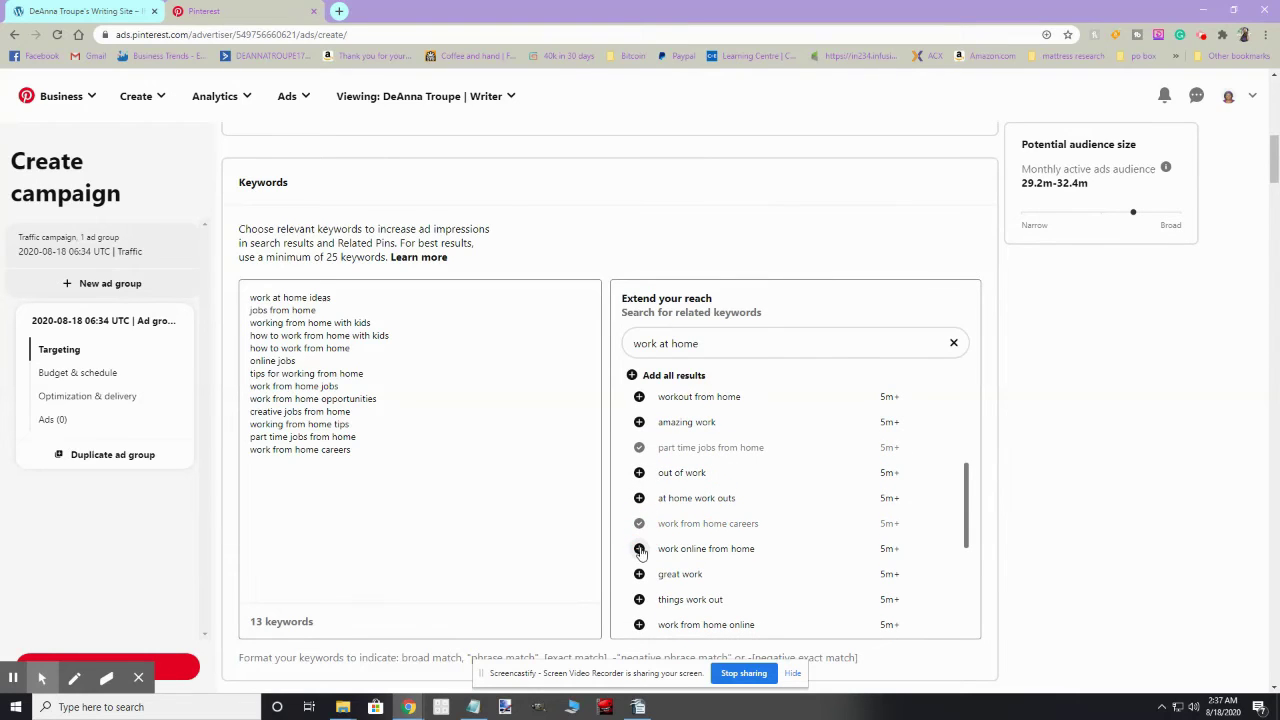
click(640, 550)
scroll(640, 530, down, 3)
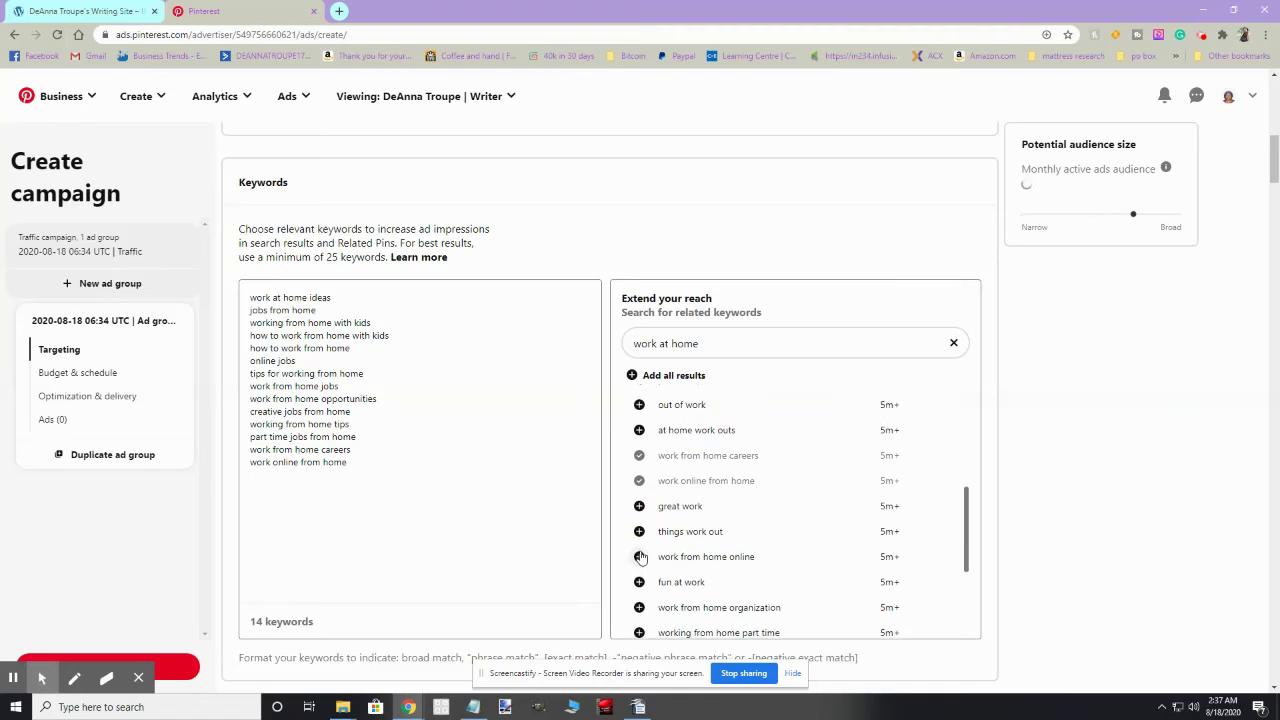
click(639, 492)
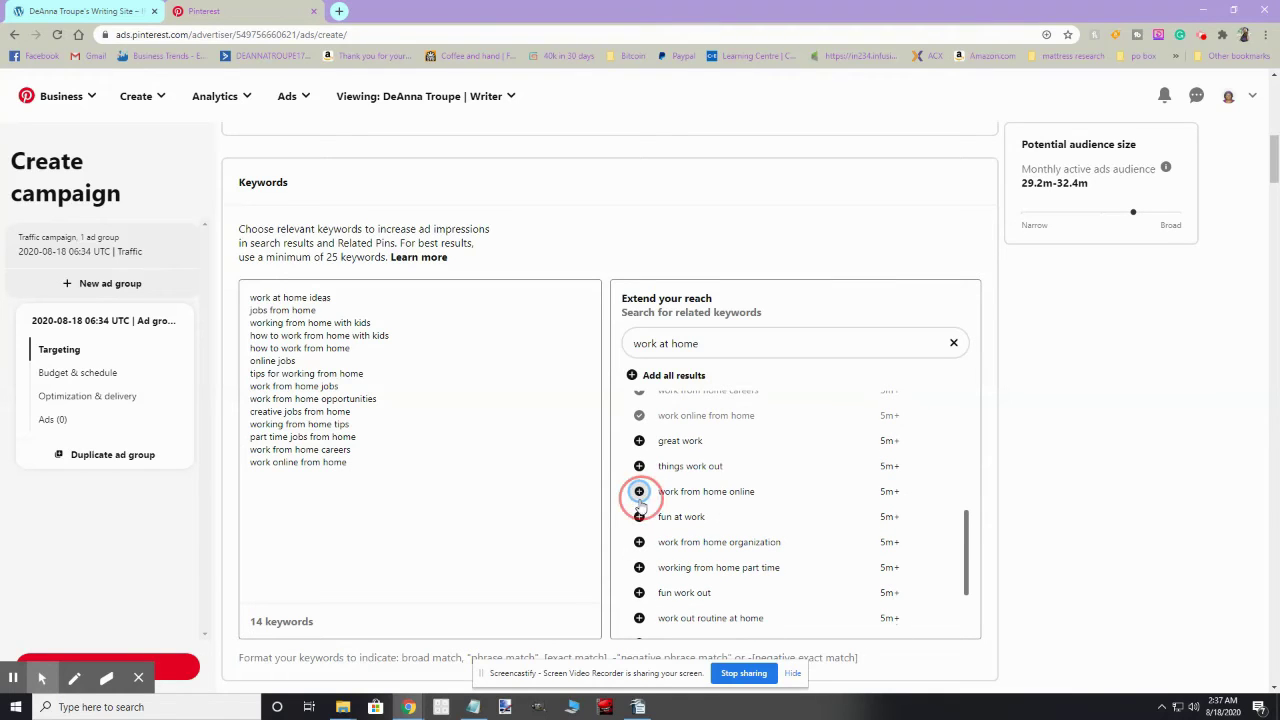
Step: Add "work from home organization", "working from home part time", "ways to work from home" and "jobs to do from home" to the keywords
scroll(641, 515, down, 3)
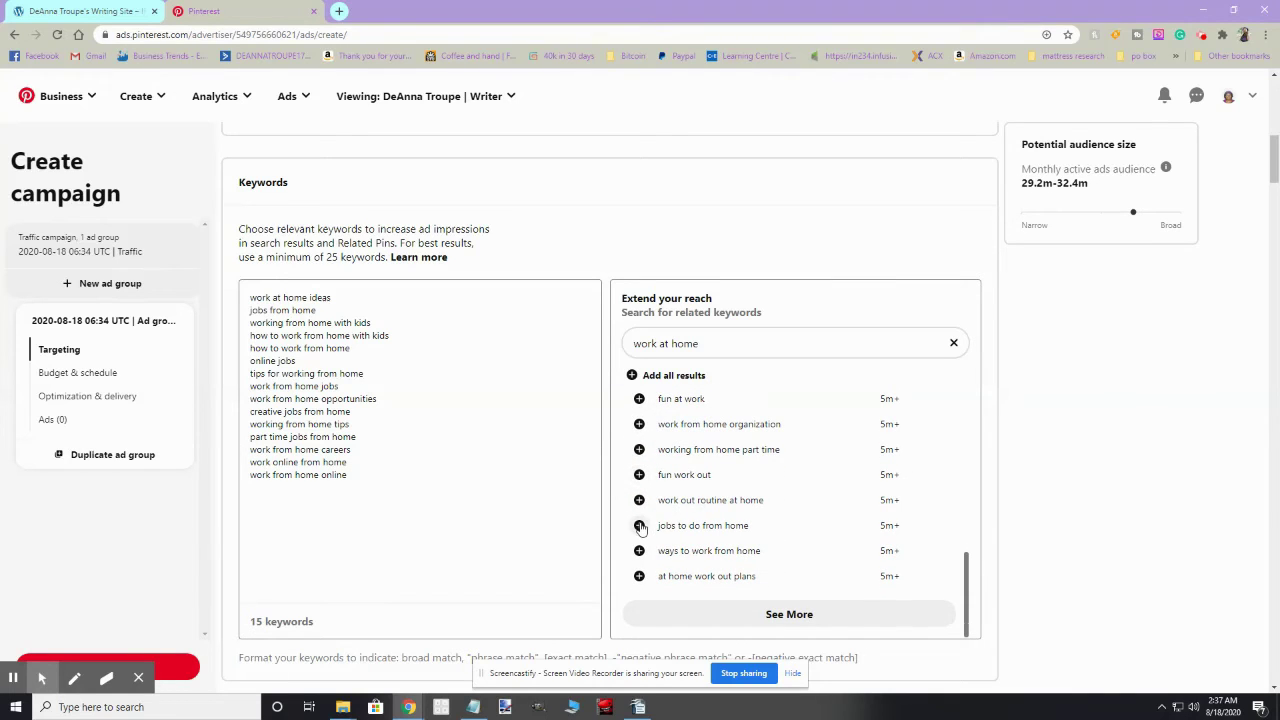
click(639, 525)
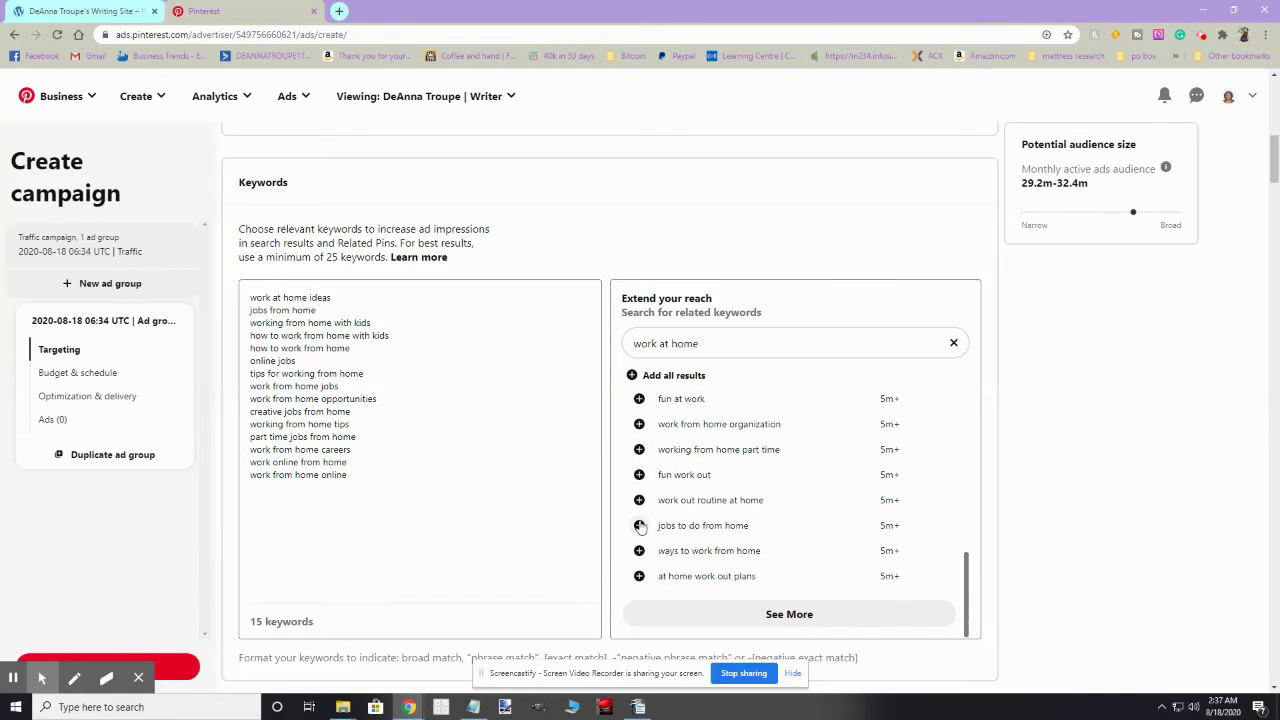
click(639, 426)
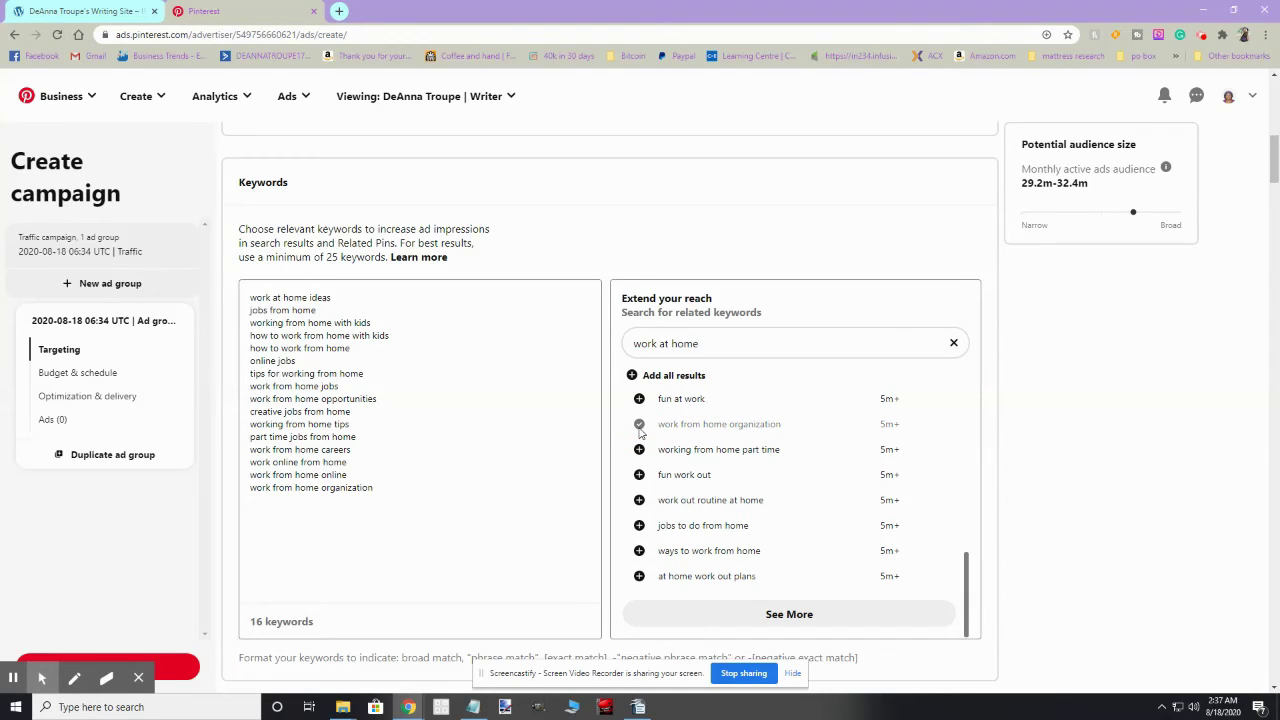
click(639, 449)
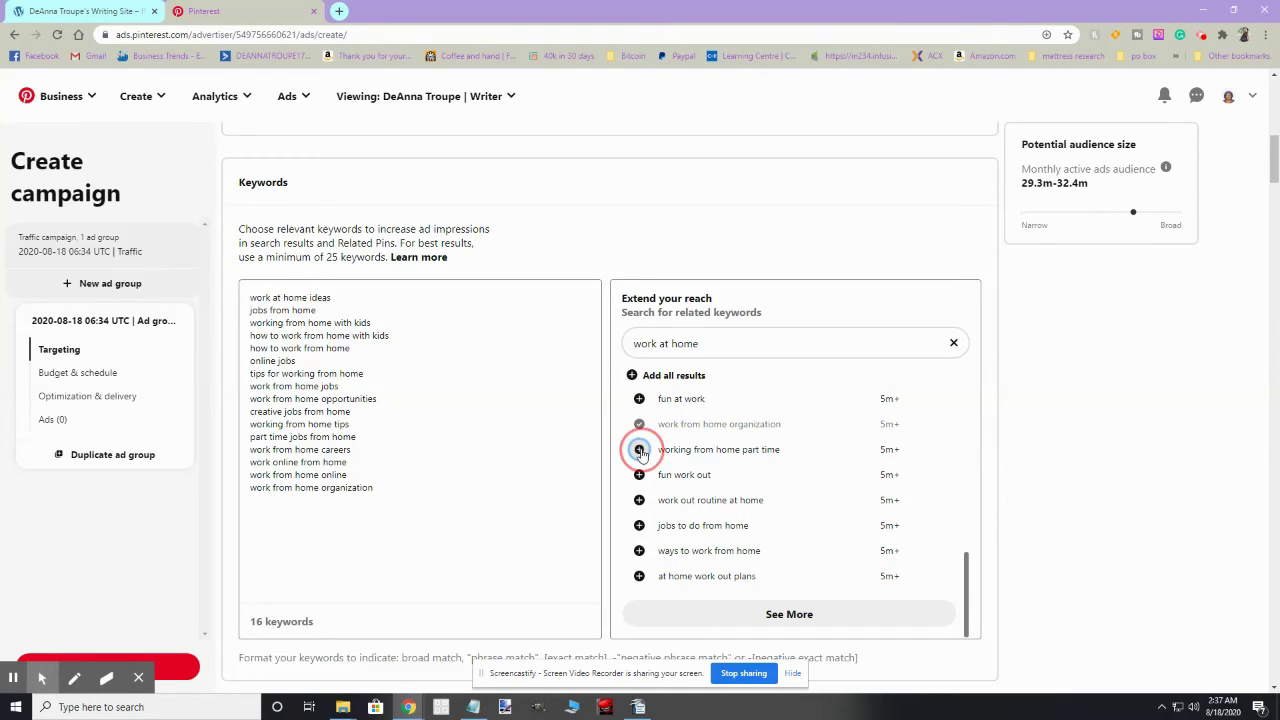
click(639, 550)
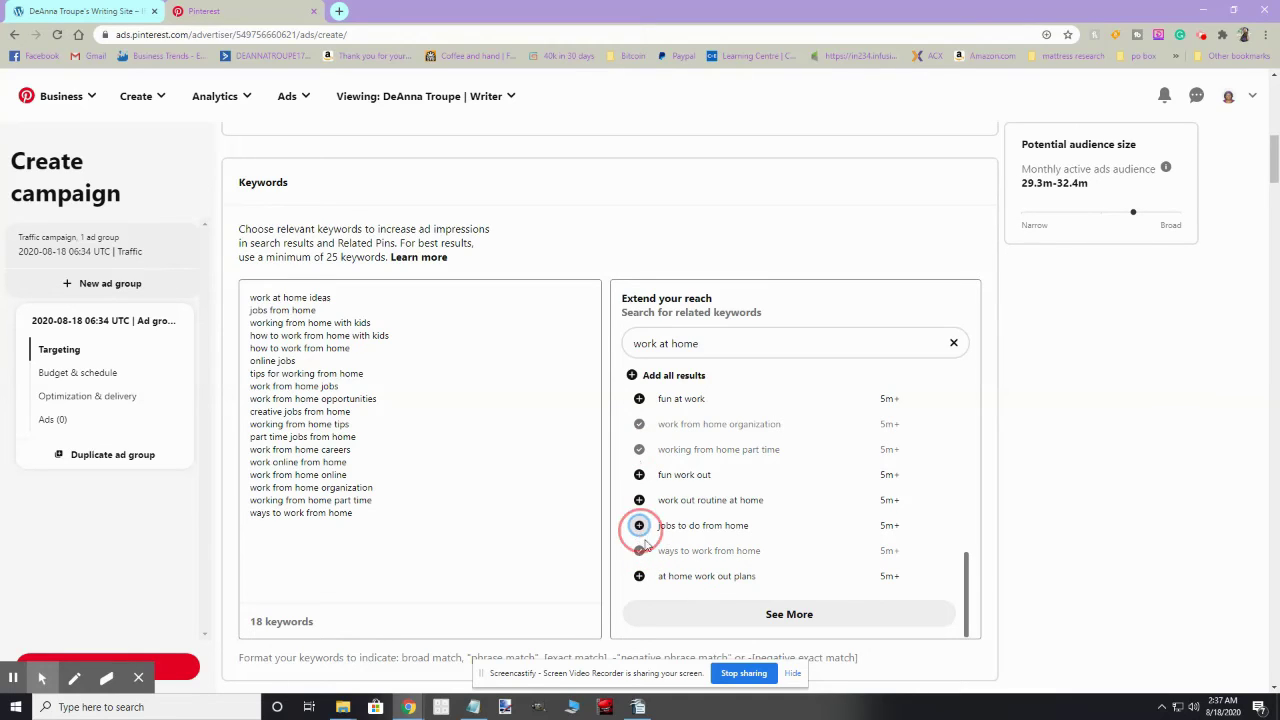
click(639, 525)
Step: Load two further sets of keyword suggestions and add "work from home mom" to the keywords
click(770, 620)
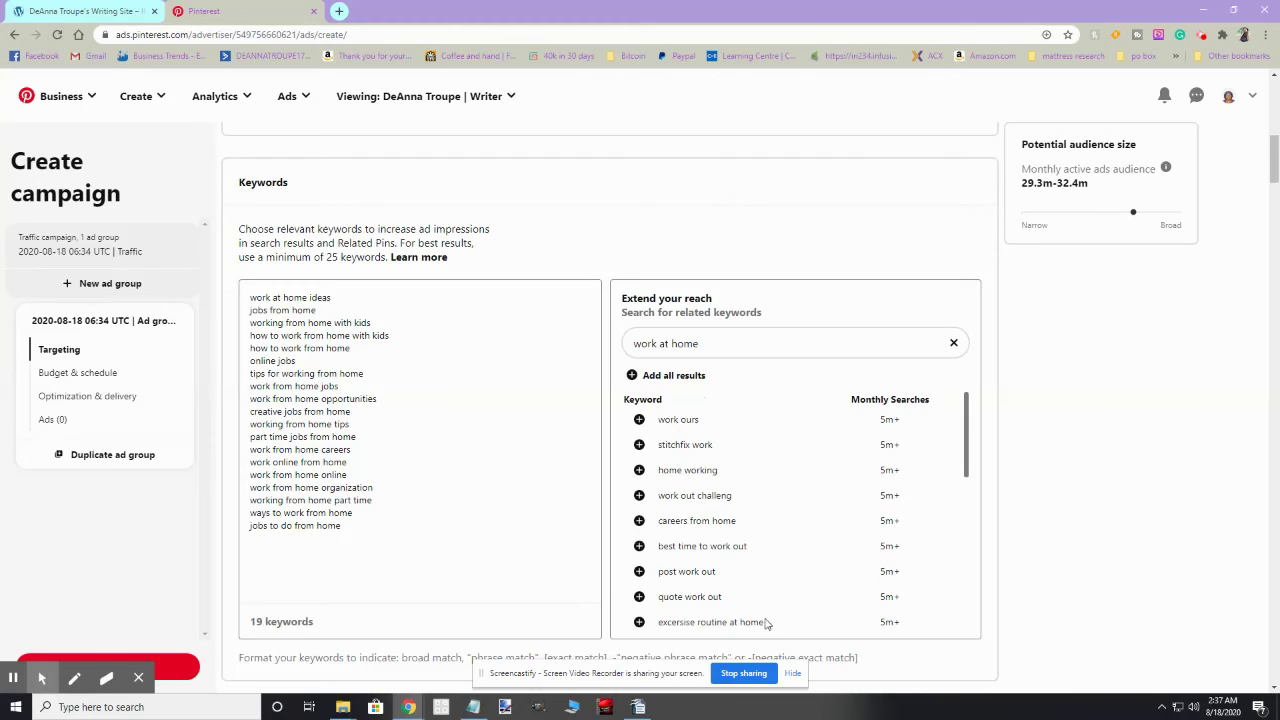
scroll(783, 584, down, 2)
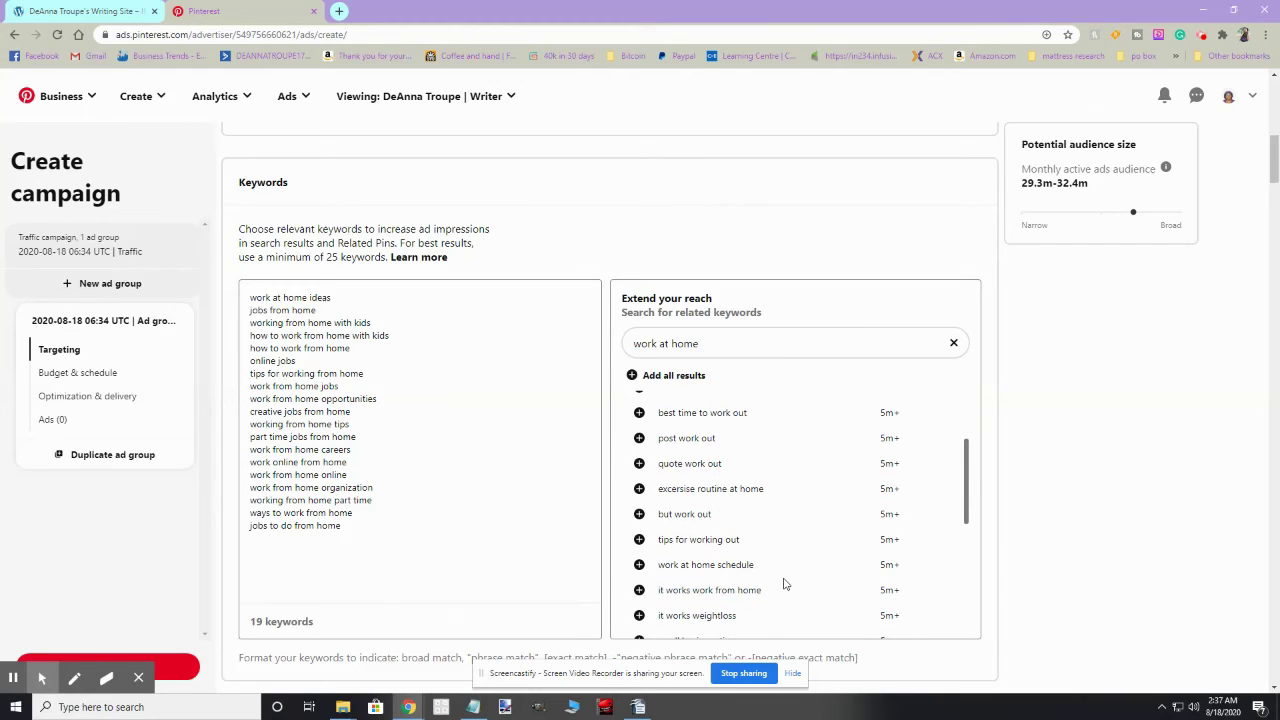
scroll(778, 586, down, 2)
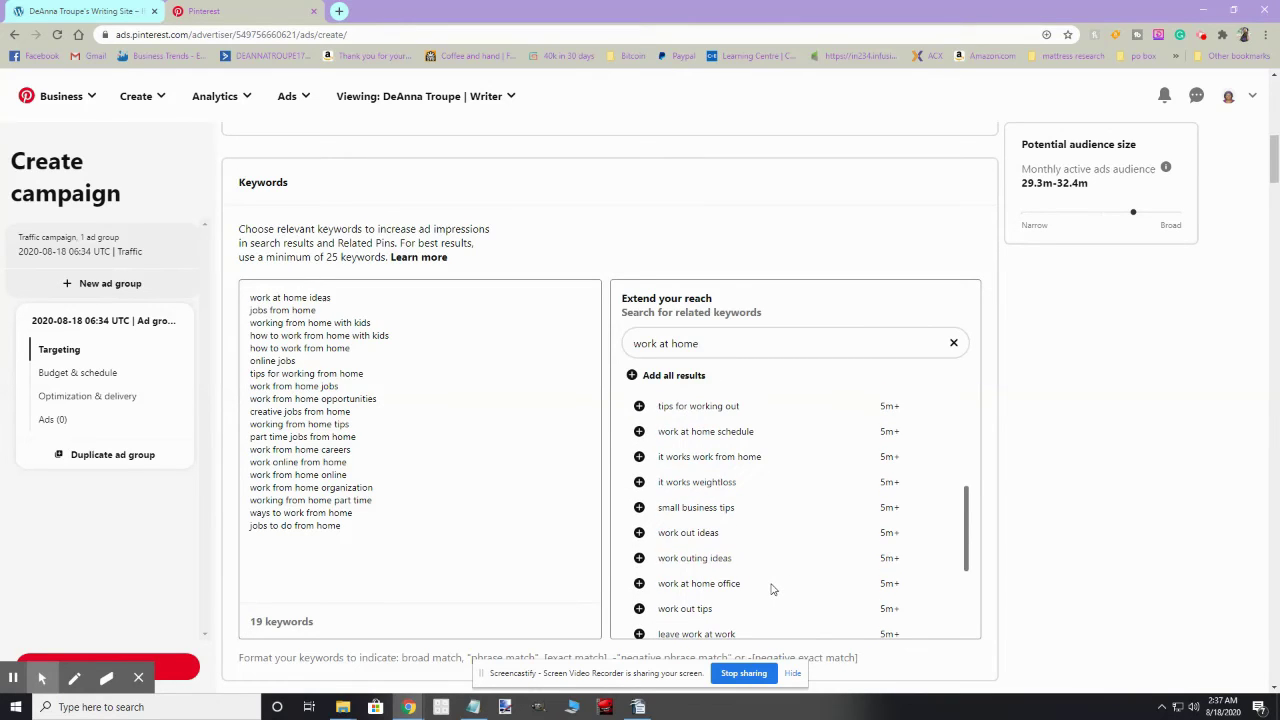
scroll(772, 589, down, 3)
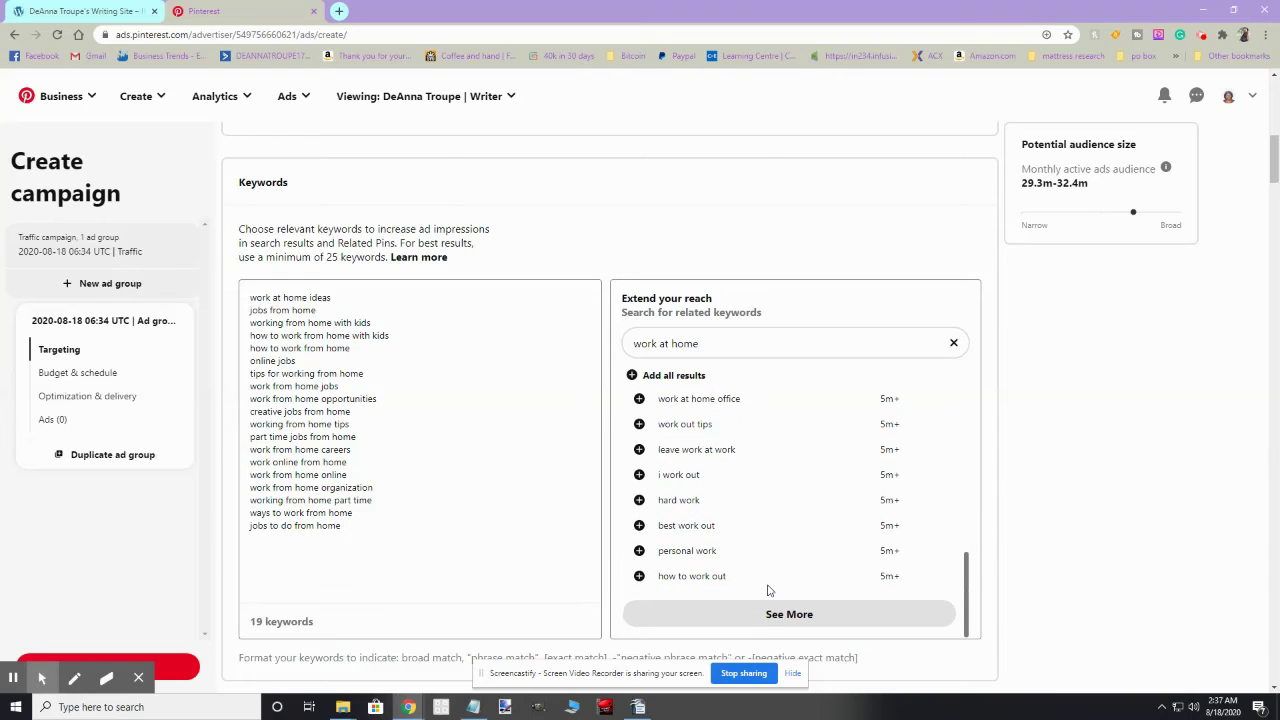
click(779, 621)
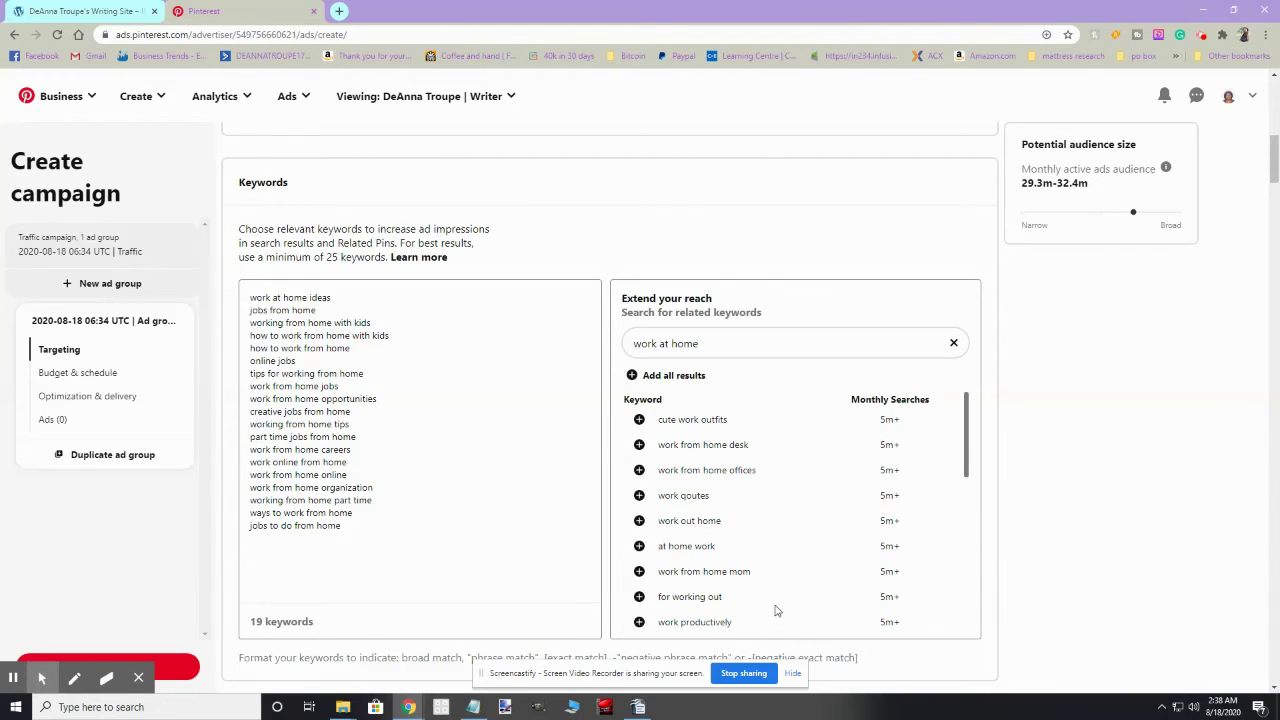
scroll(776, 610, down, 2)
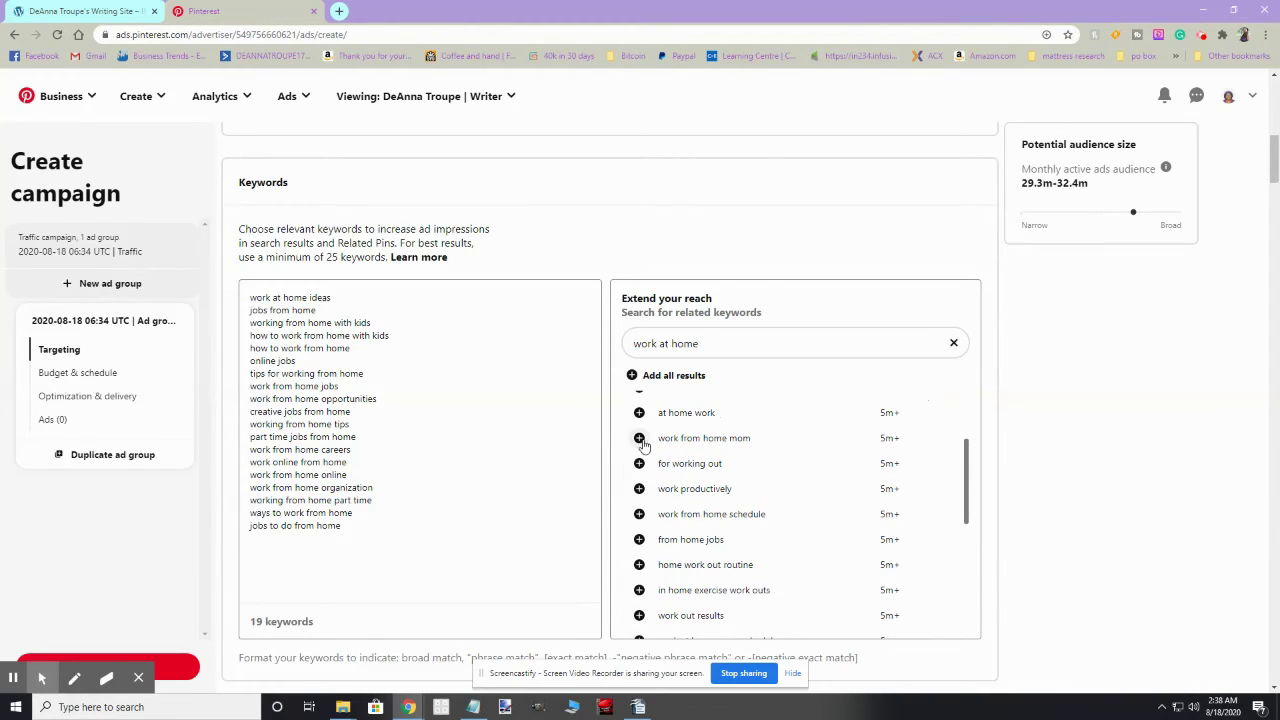
click(639, 439)
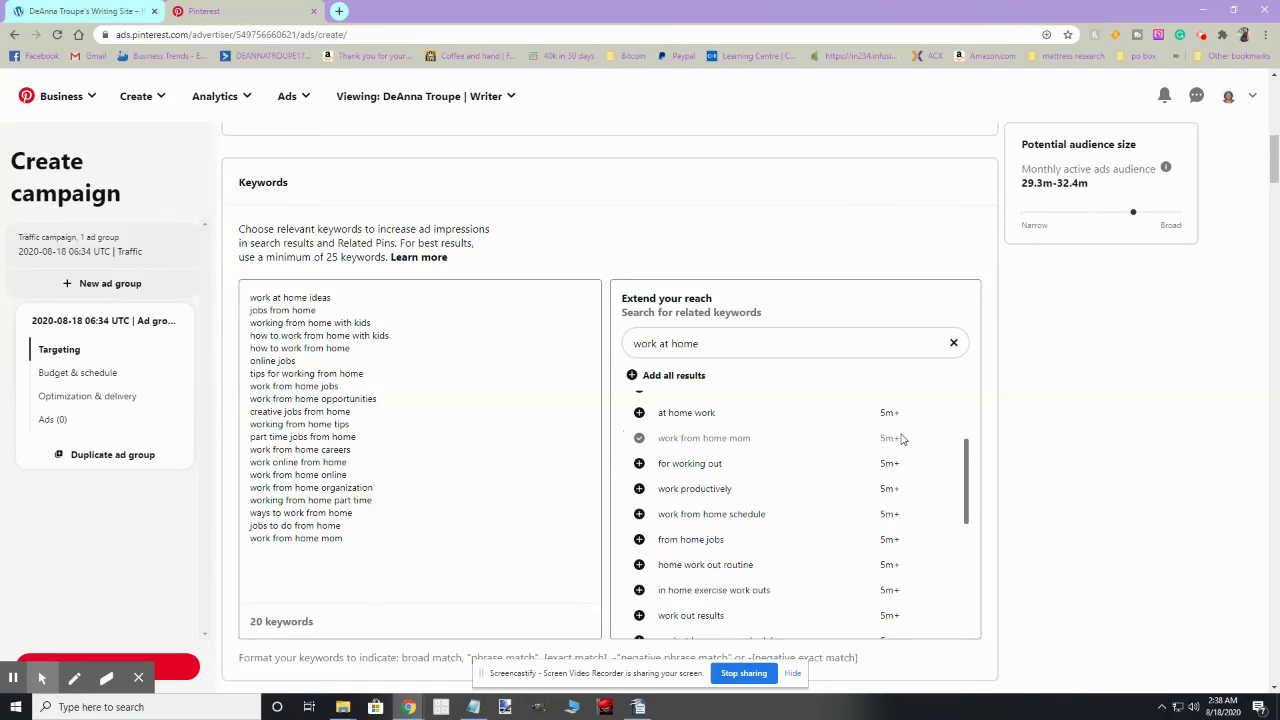
Step: Add "work from home companies" from the end of the current suggestions to the keywords
scroll(751, 491, down, 2)
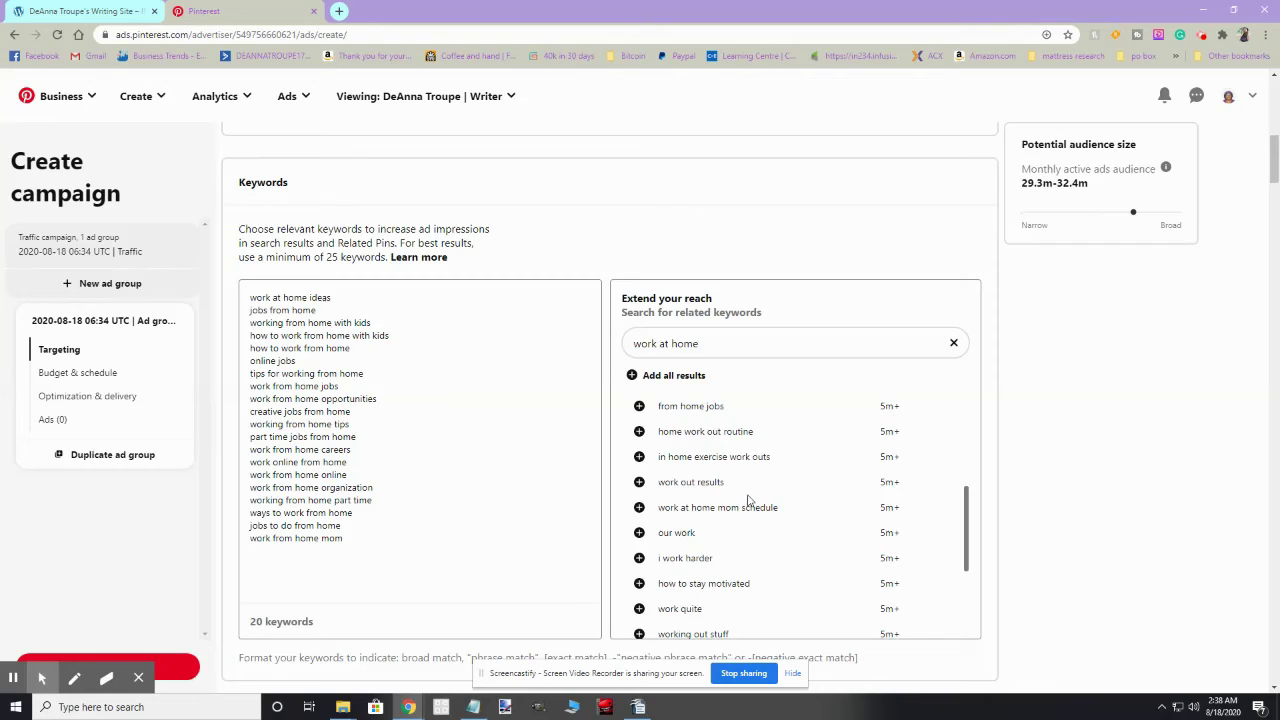
scroll(795, 585, down, 1)
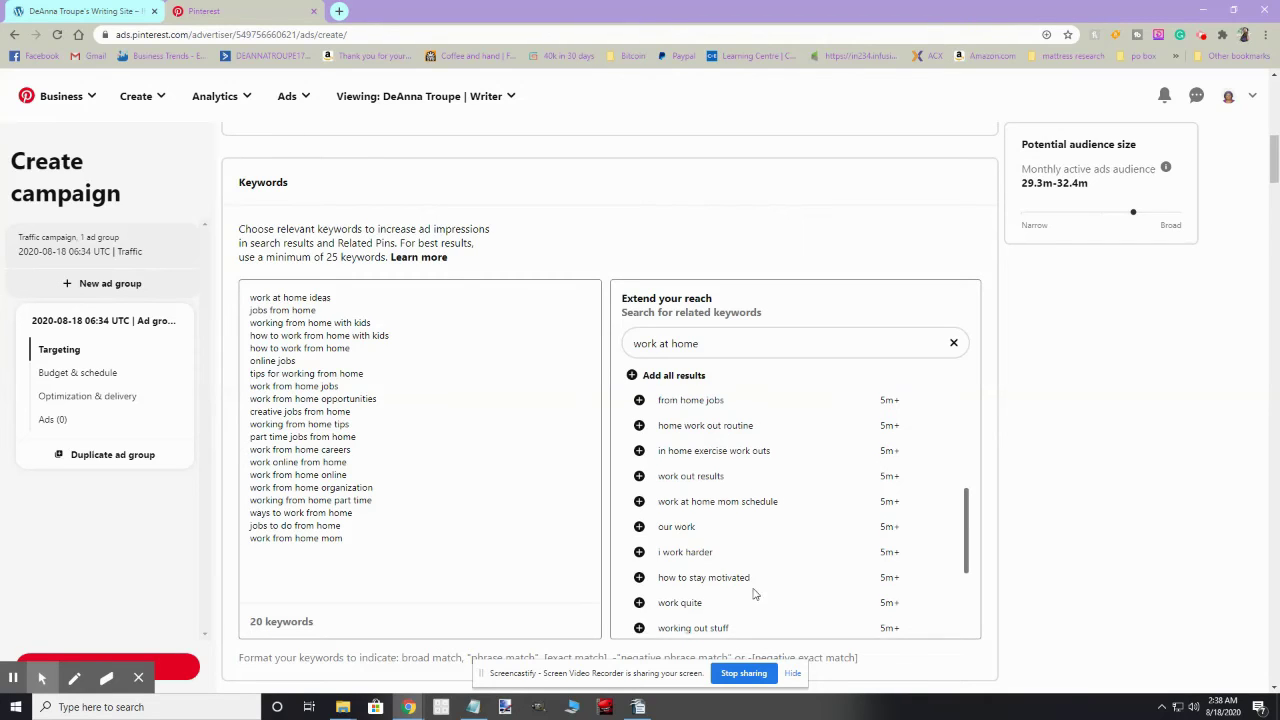
scroll(795, 588, down, 2)
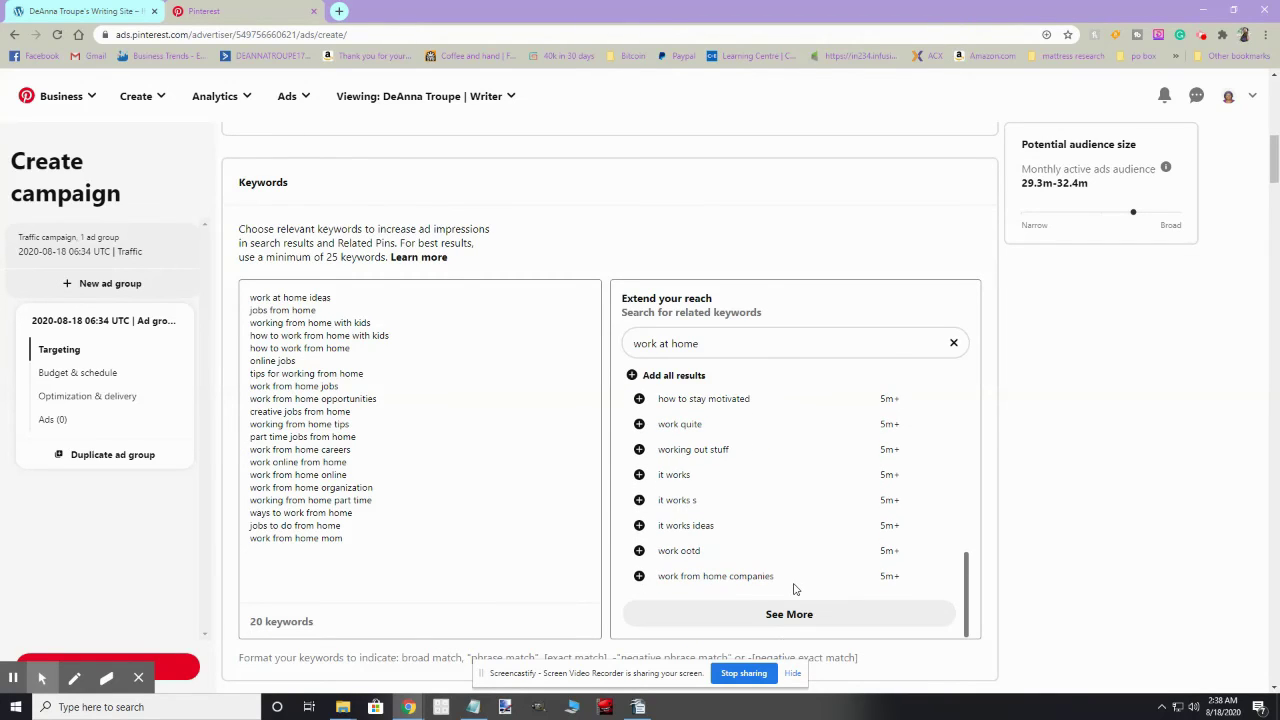
click(638, 576)
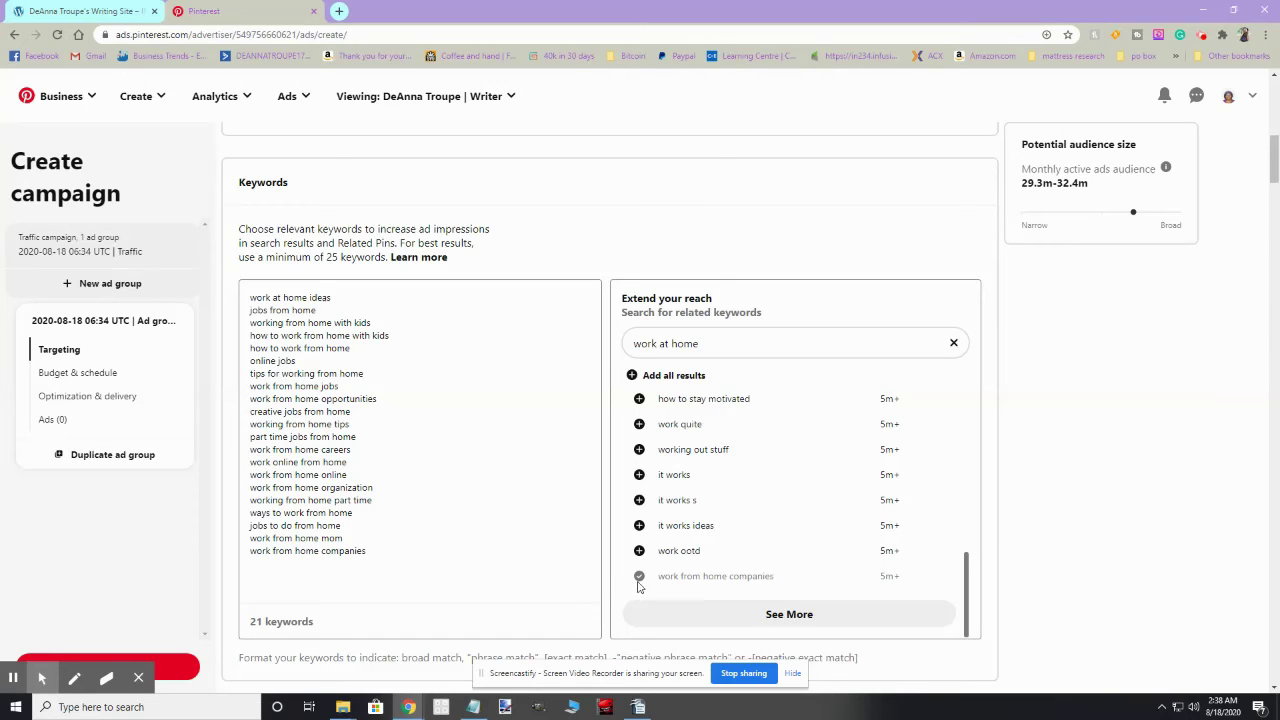
Step: Load another set of suggestions and add "work from home legitimate" and "real work from home jobs" to the keywords
scroll(731, 570, down, 1)
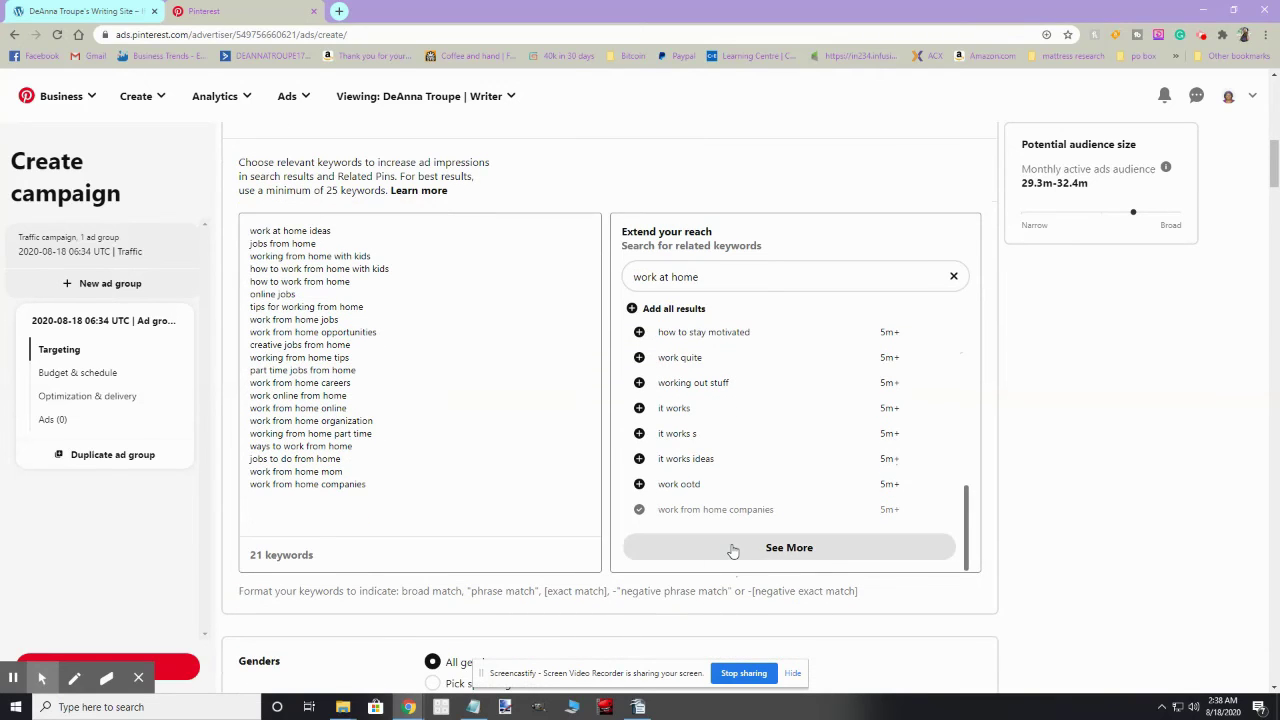
click(733, 550)
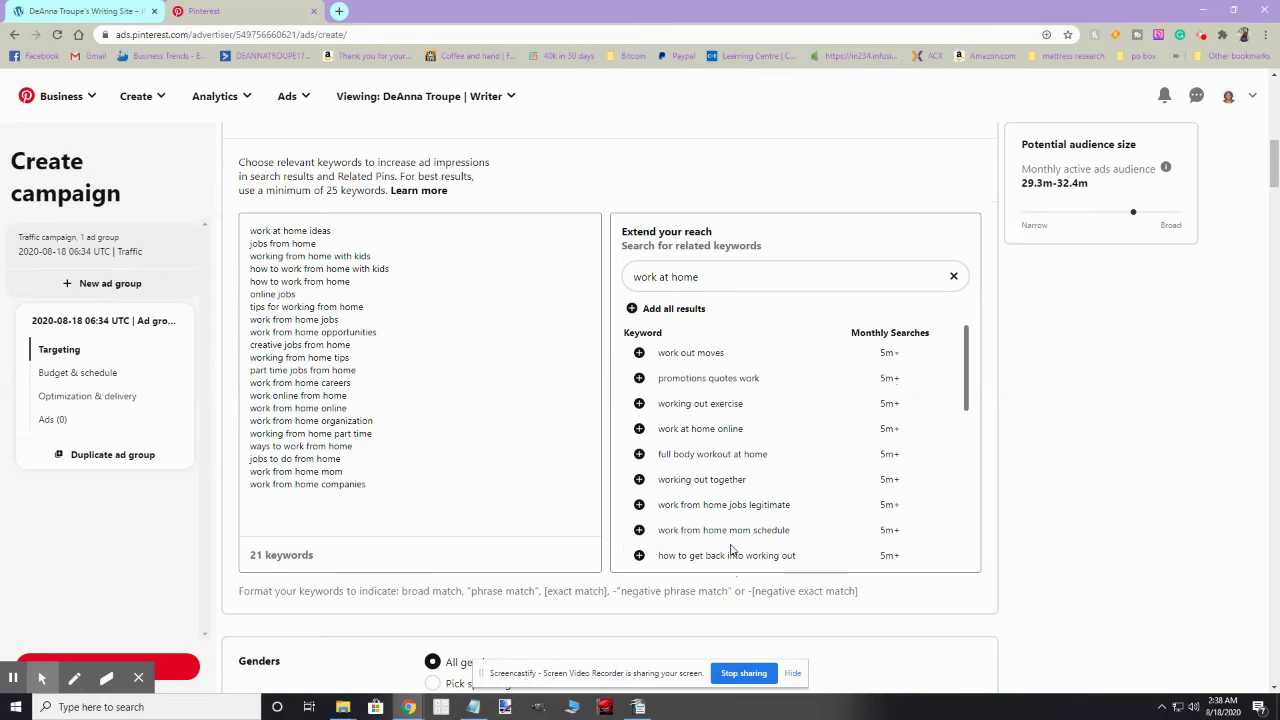
scroll(731, 548, down, 2)
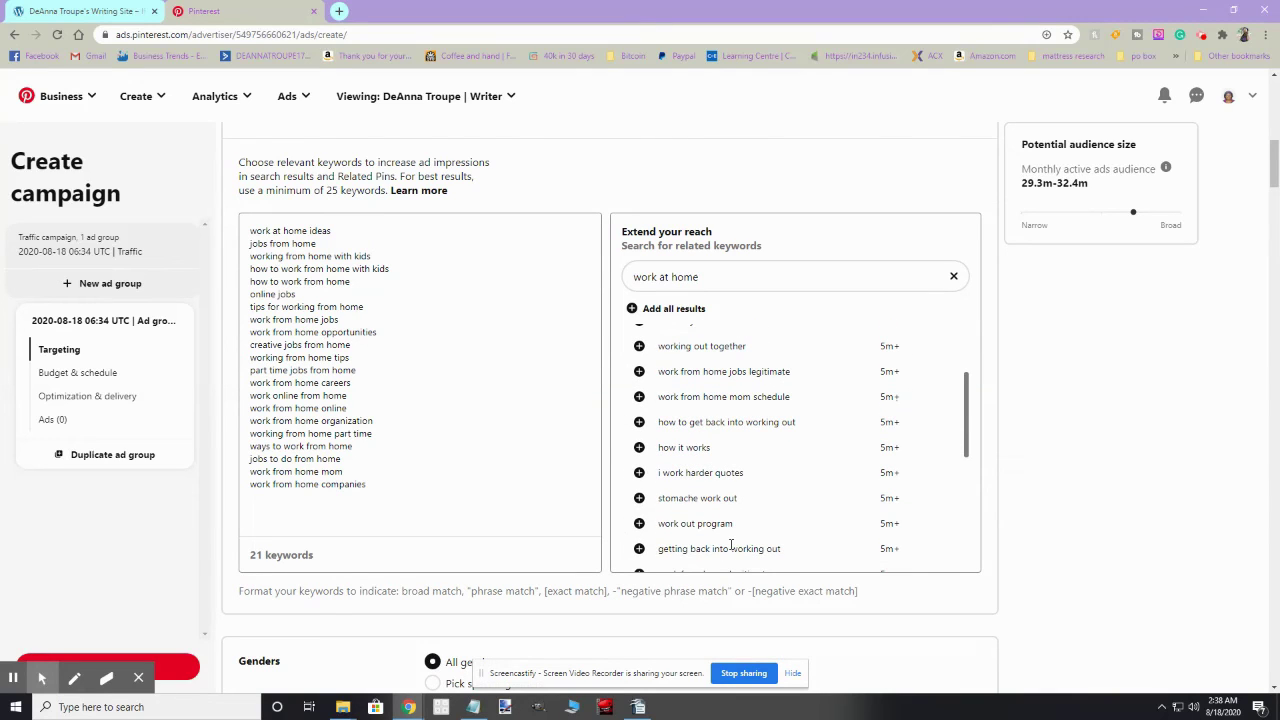
scroll(731, 545, down, 1)
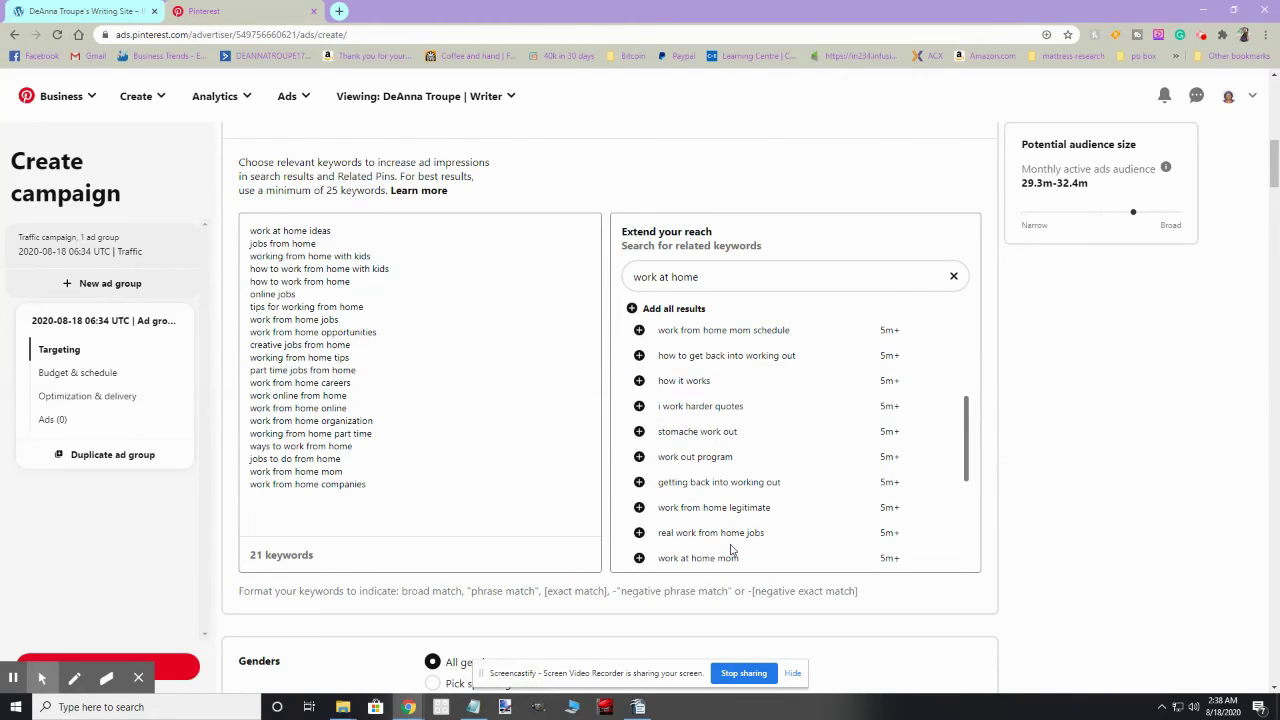
click(639, 507)
click(639, 532)
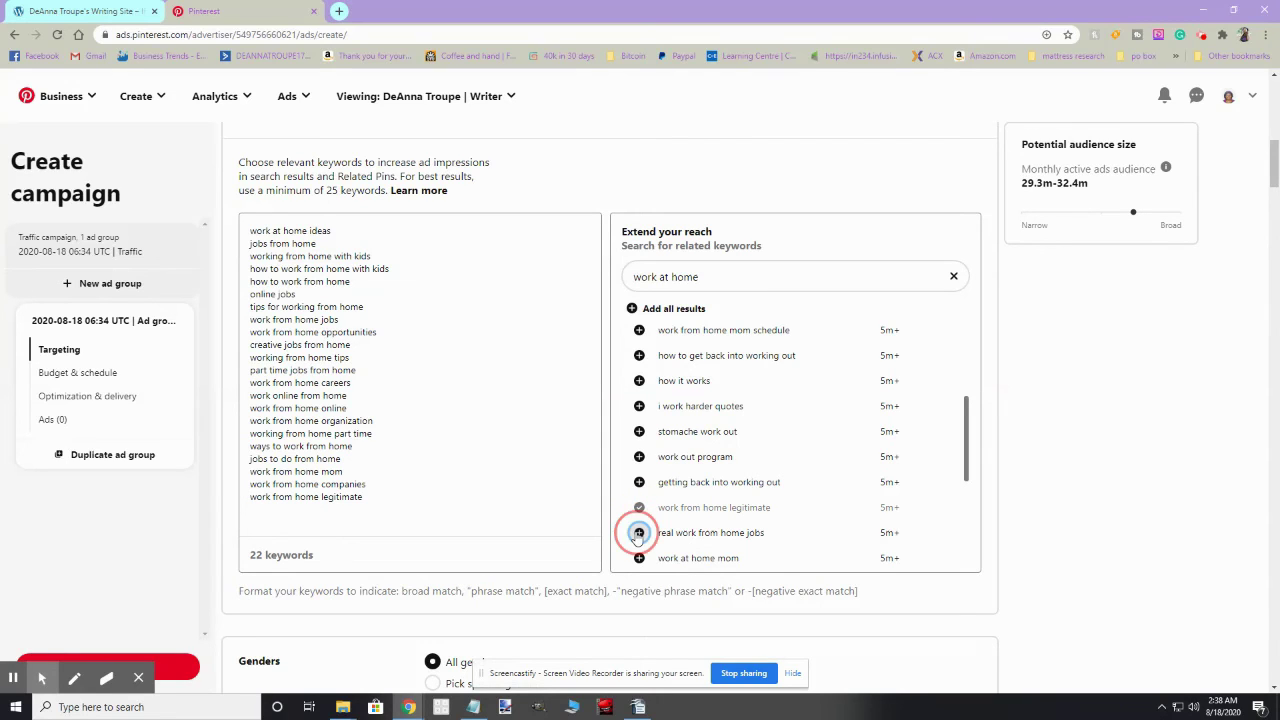
scroll(636, 537, down, 1)
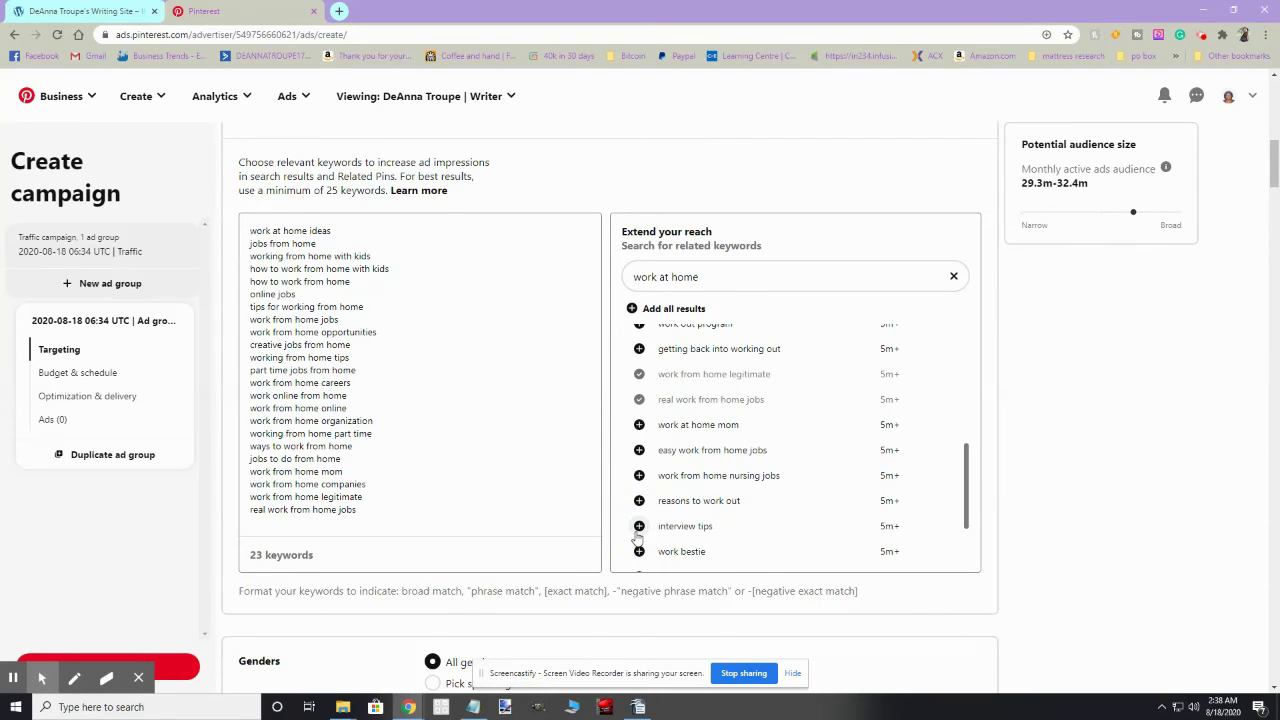
Step: Add "easy work from home jobs" from the current suggestions to the keywords
scroll(638, 537, down, 1)
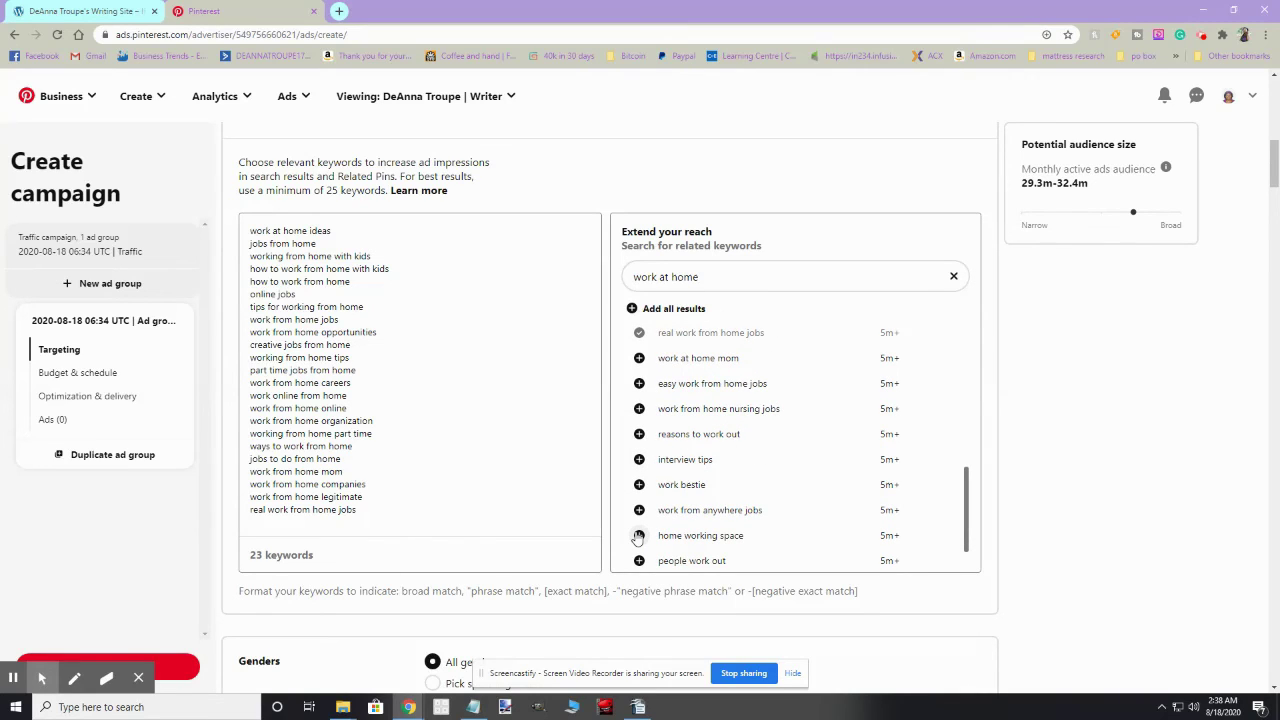
click(640, 385)
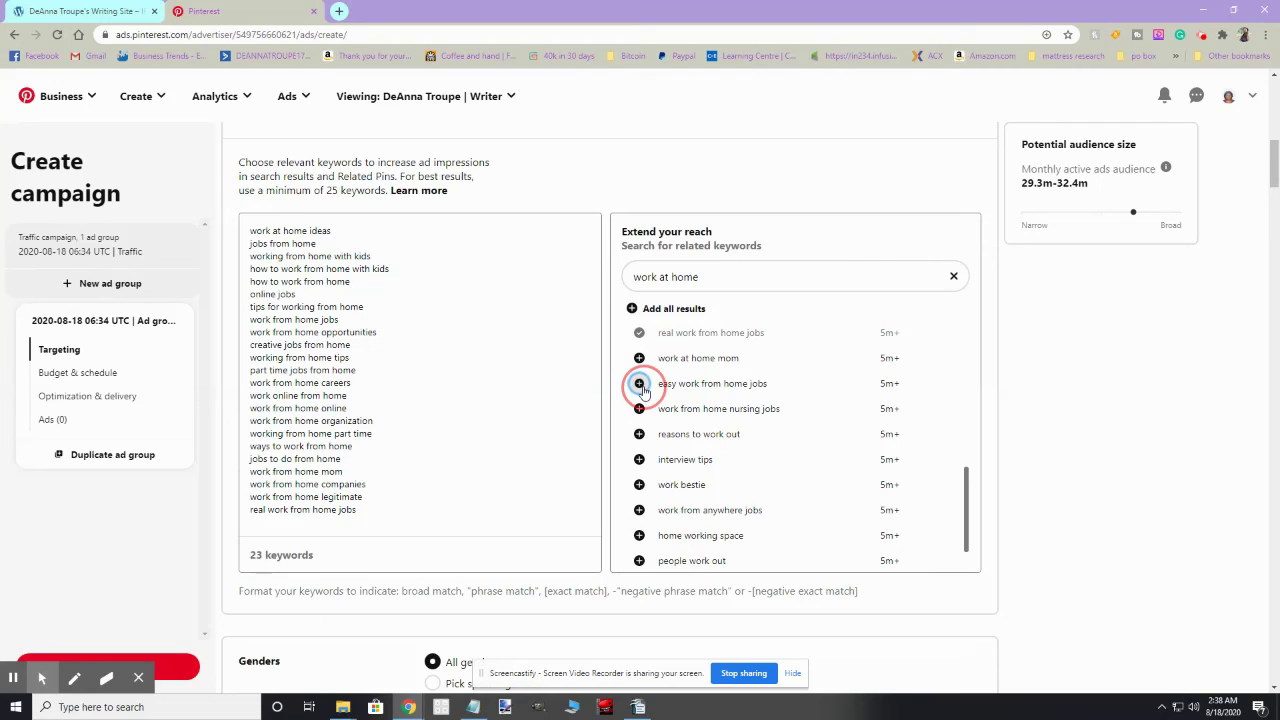
scroll(640, 410, down, 1)
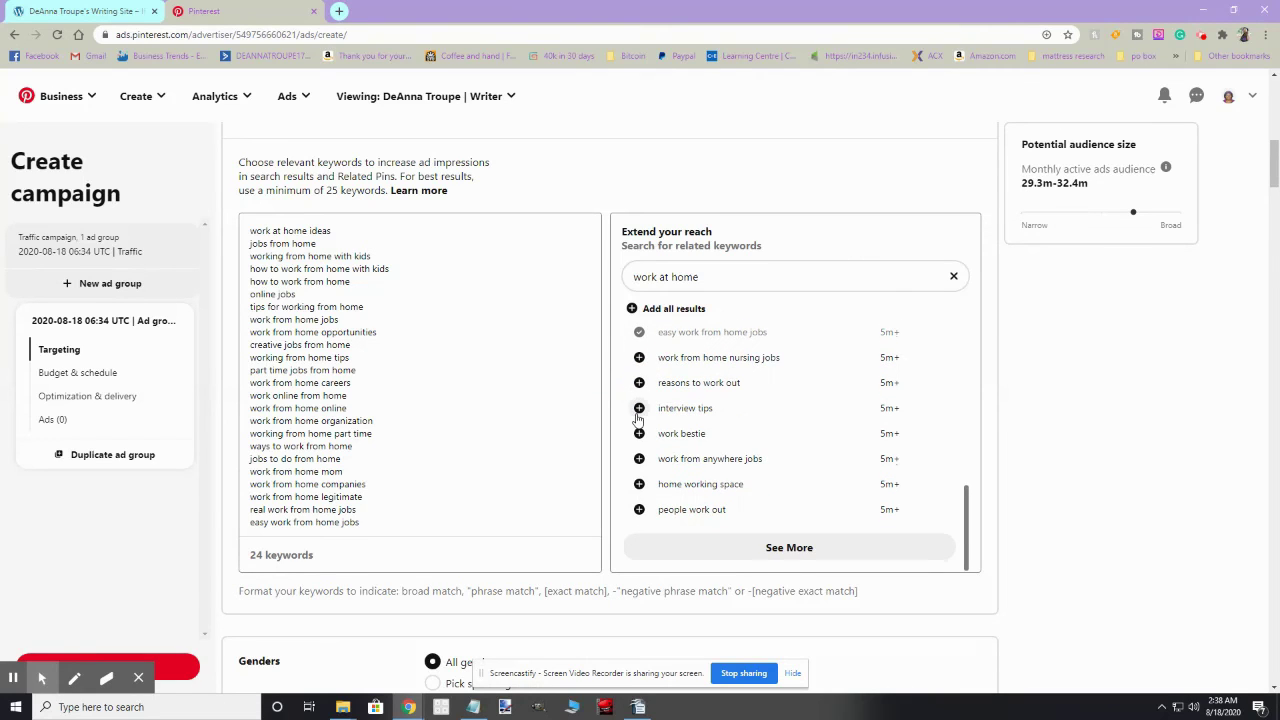
Step: Load another set of keyword suggestions and add "at home jobs for moms" to the keywords
scroll(638, 418, down, 1)
click(703, 497)
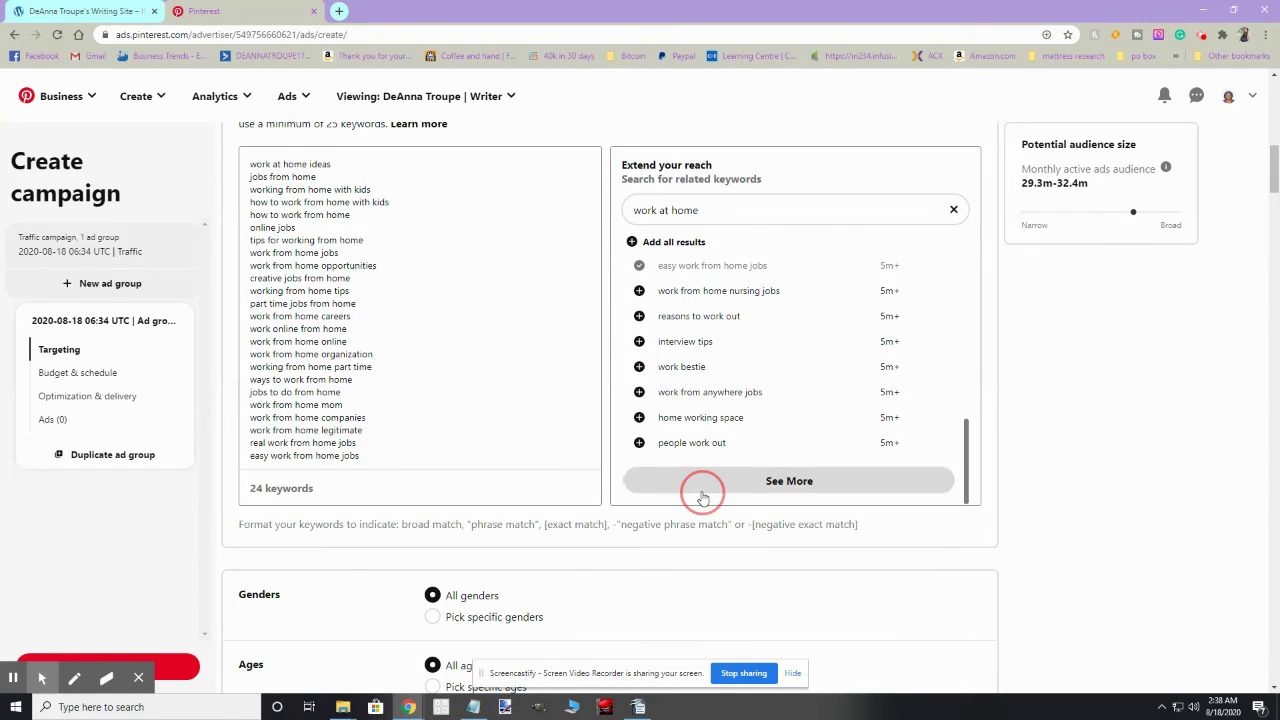
scroll(700, 477, down, 1)
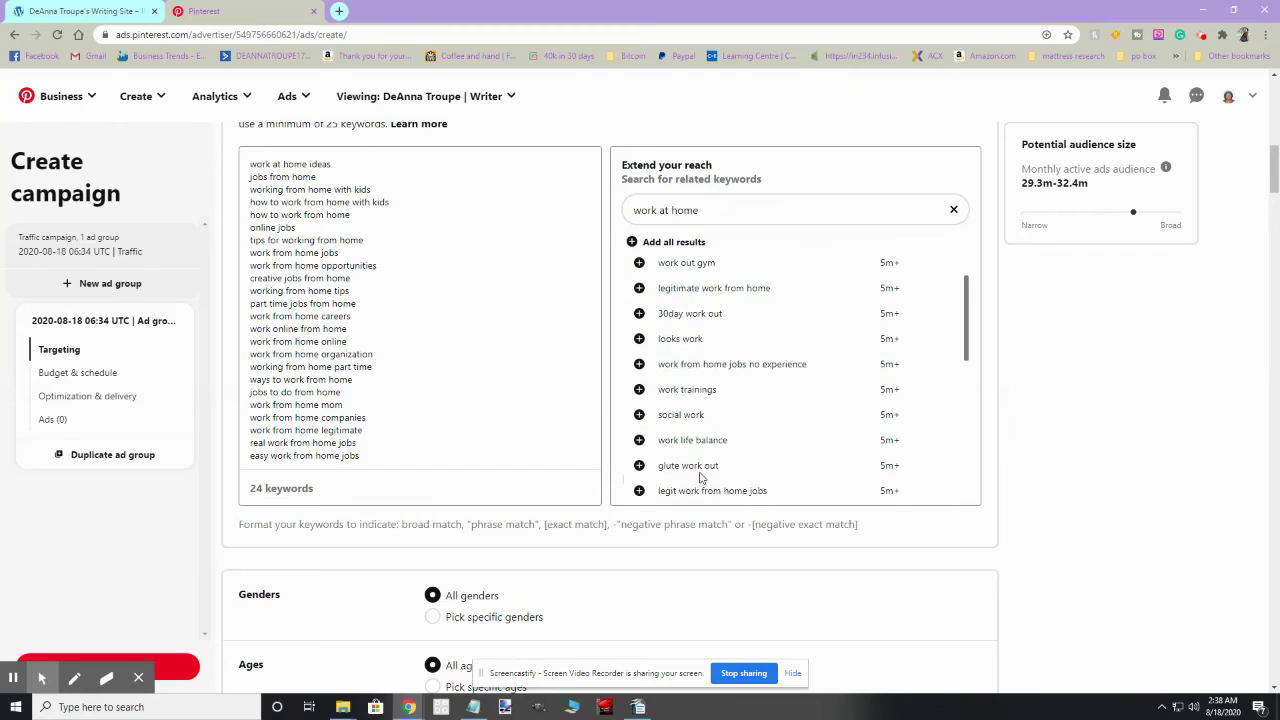
scroll(700, 472, down, 1)
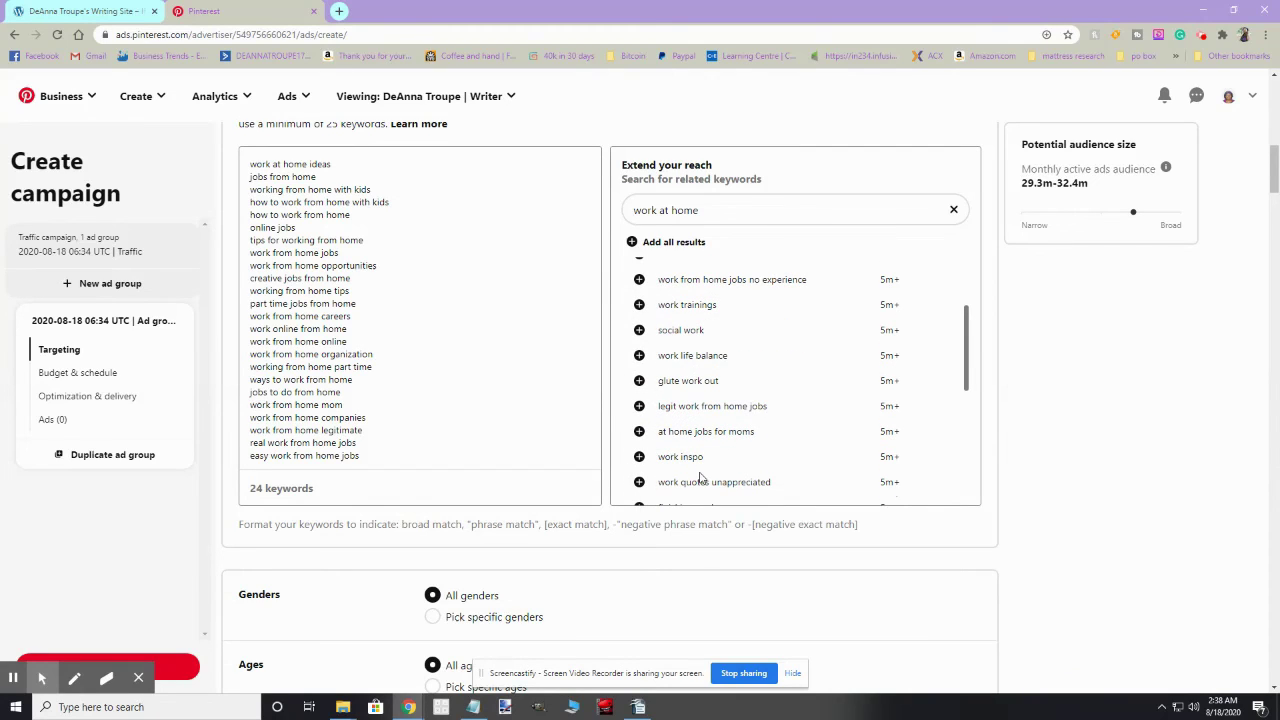
click(640, 433)
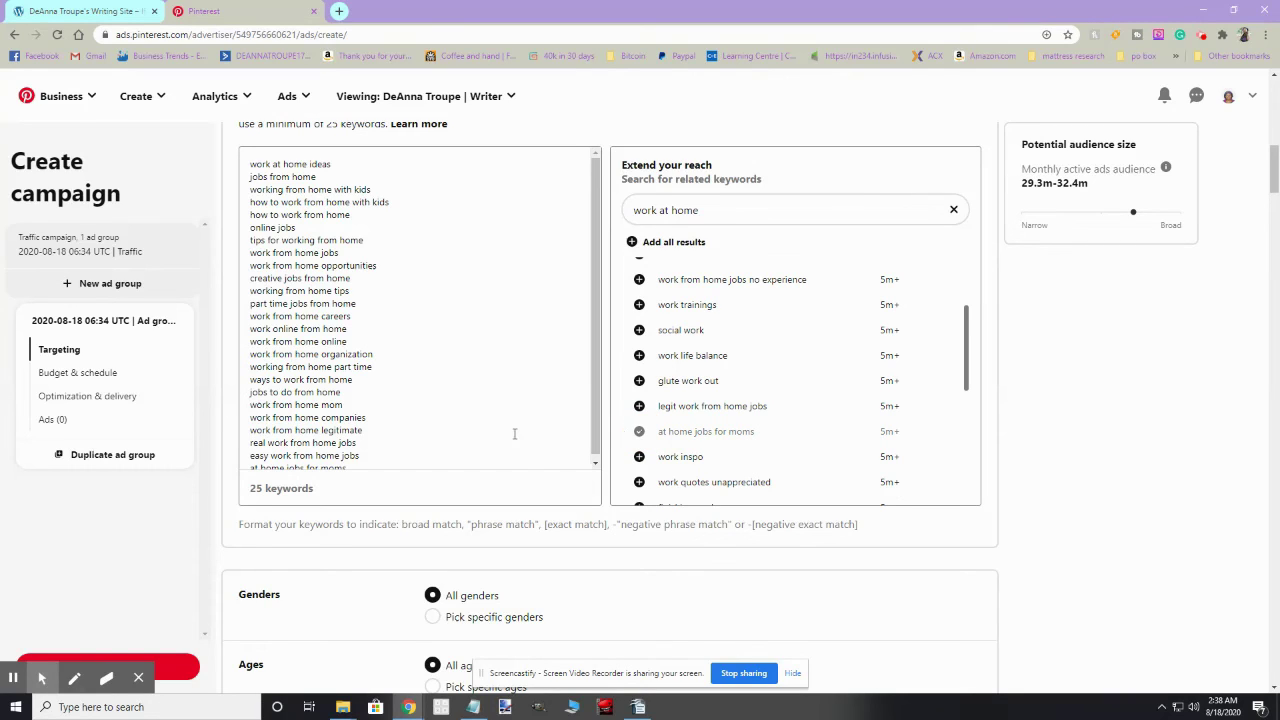
Step: Review the keyword list and the gender, age, location, language, device and ad placement settings of the ad group
scroll(358, 405, down, 1)
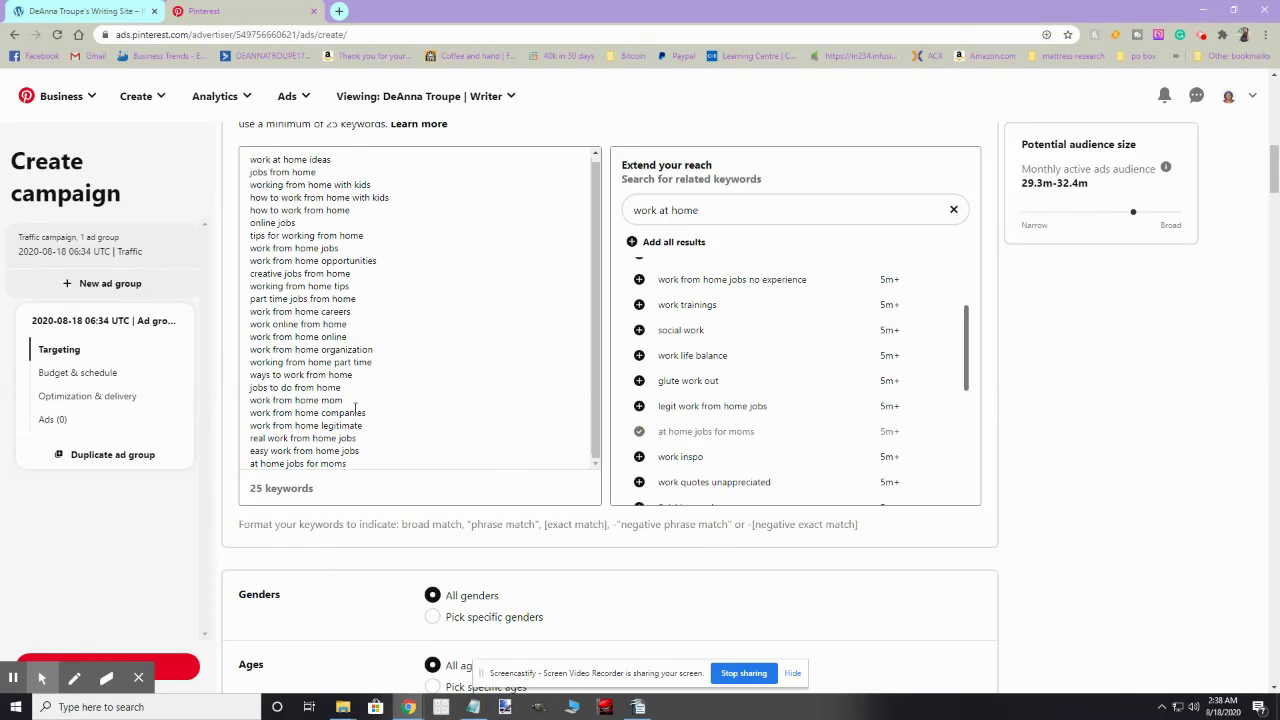
scroll(357, 408, down, 2)
scroll(423, 378, up, 3)
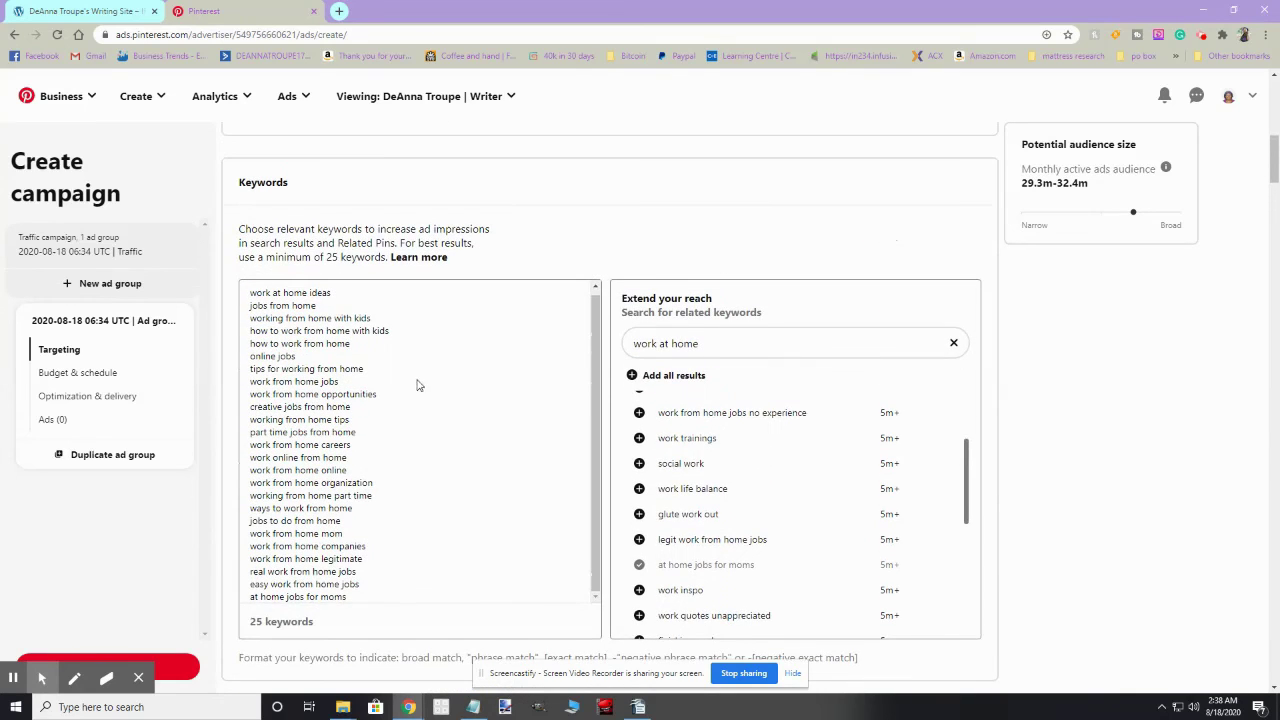
scroll(506, 408, down, 1)
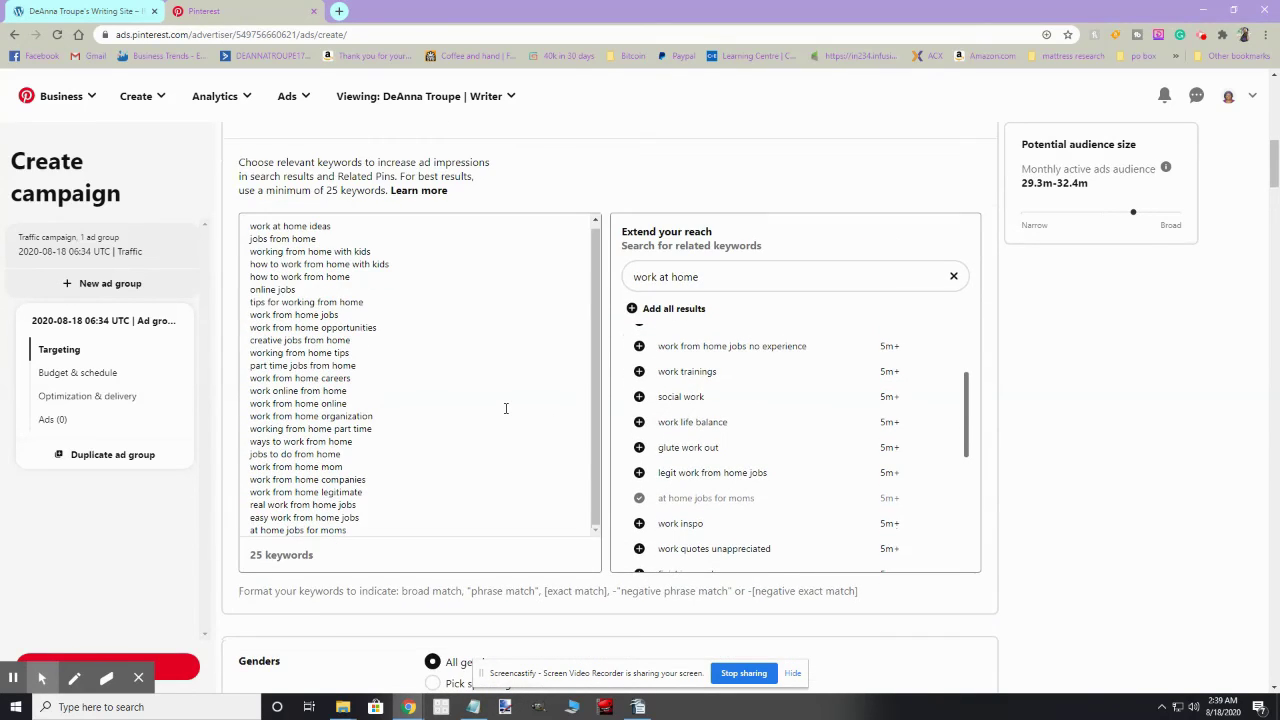
scroll(506, 408, down, 5)
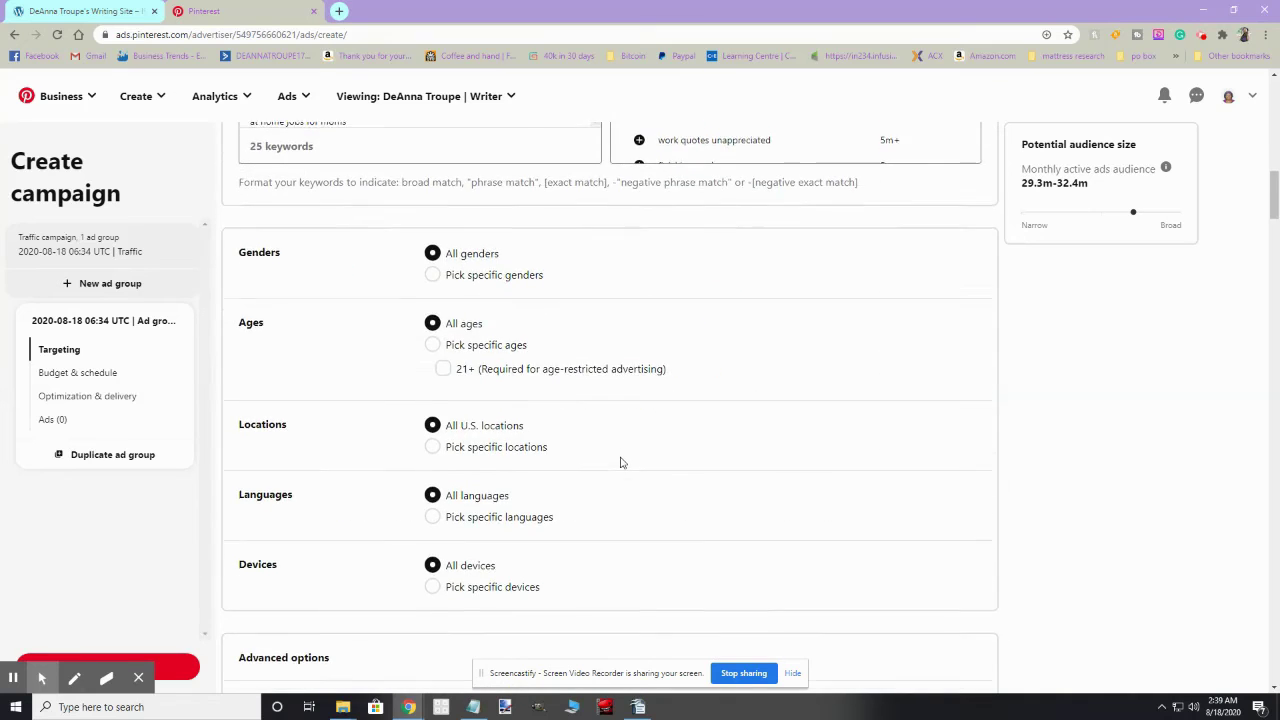
scroll(620, 462, down, 4)
scroll(617, 460, up, 4)
scroll(615, 465, down, 2)
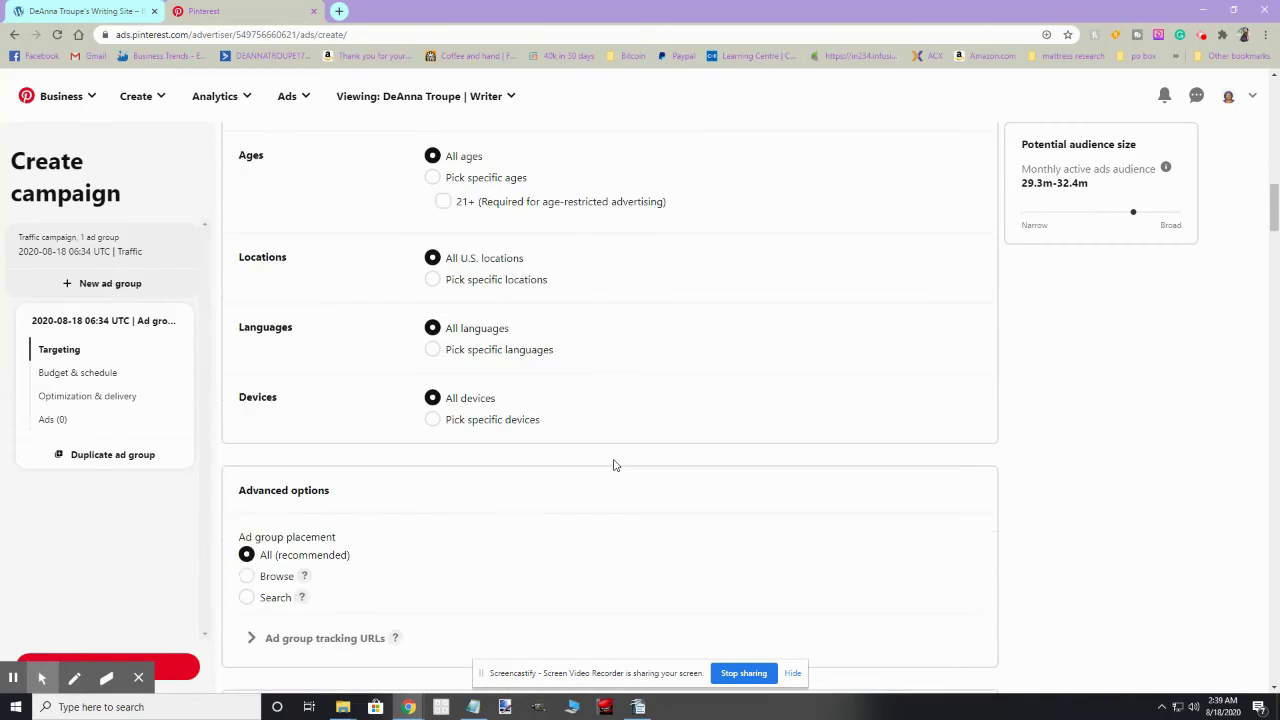
scroll(615, 465, down, 1)
scroll(613, 467, down, 1)
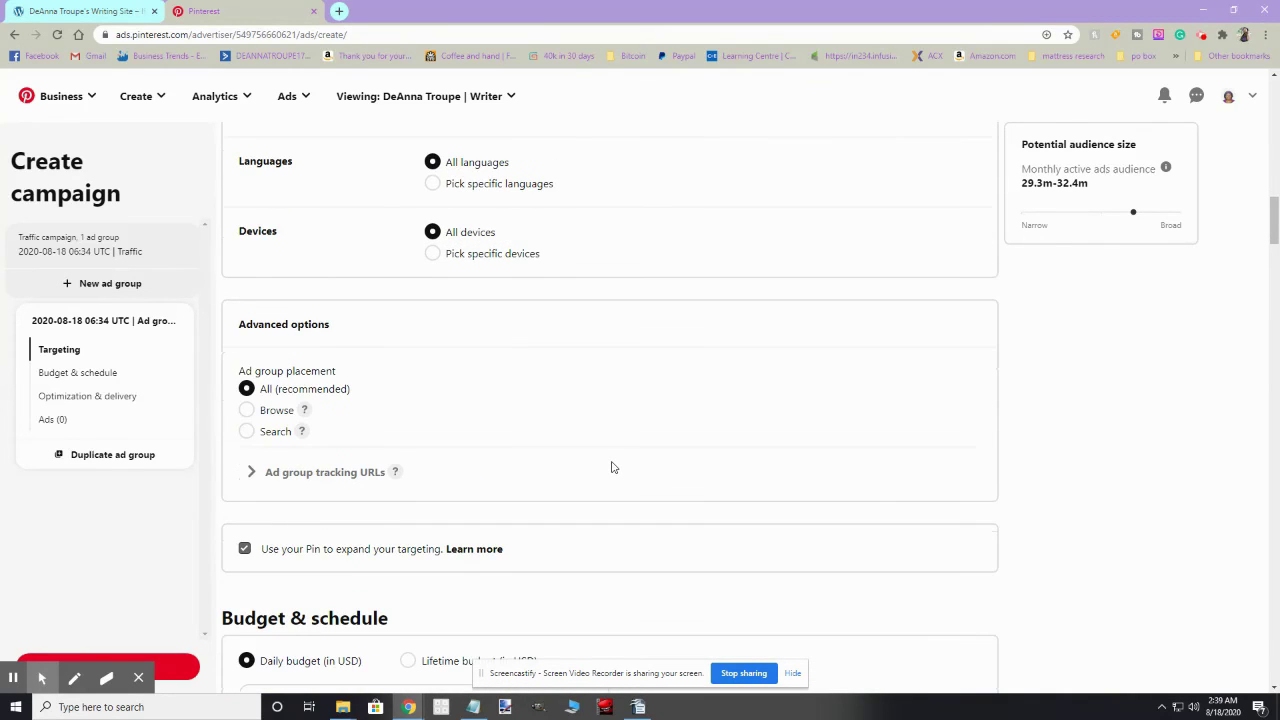
Step: Select the entire keyword list, from "work at home ideas" to "at home jobs for moms", and switch to the untitled Notepad document
scroll(613, 467, up, 7)
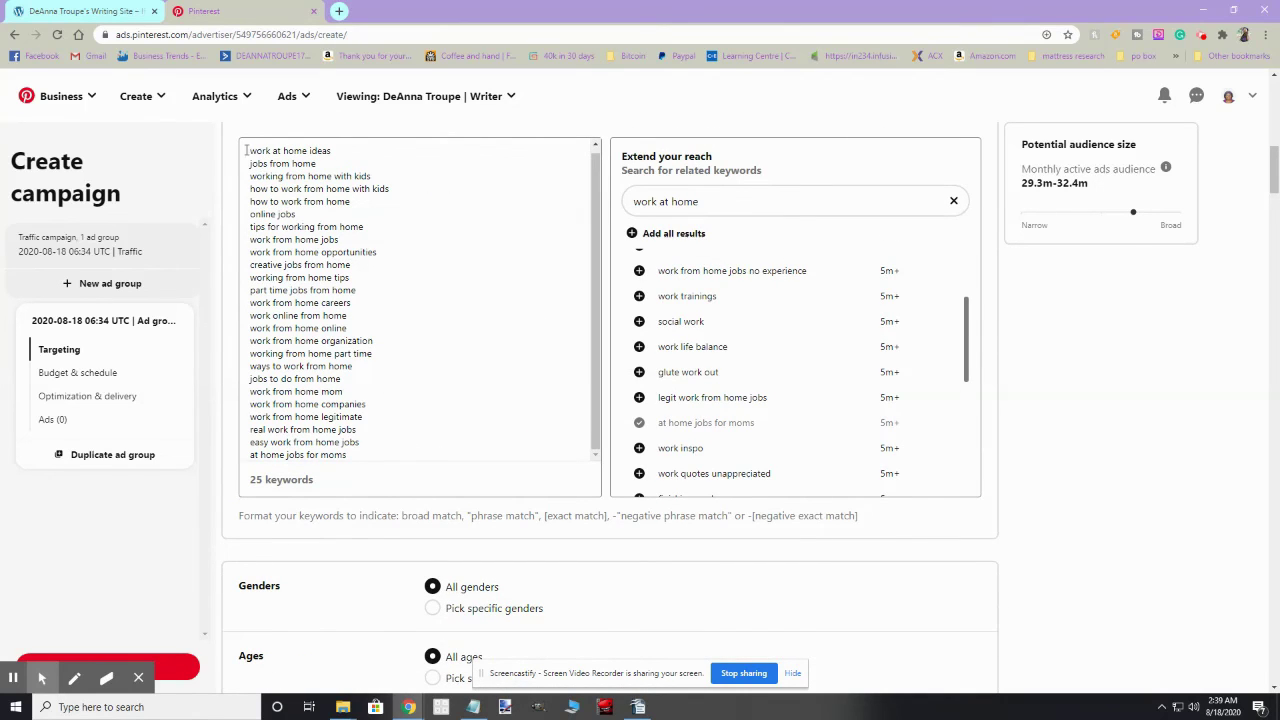
drag(249, 145, 313, 436)
drag(385, 480, 404, 470)
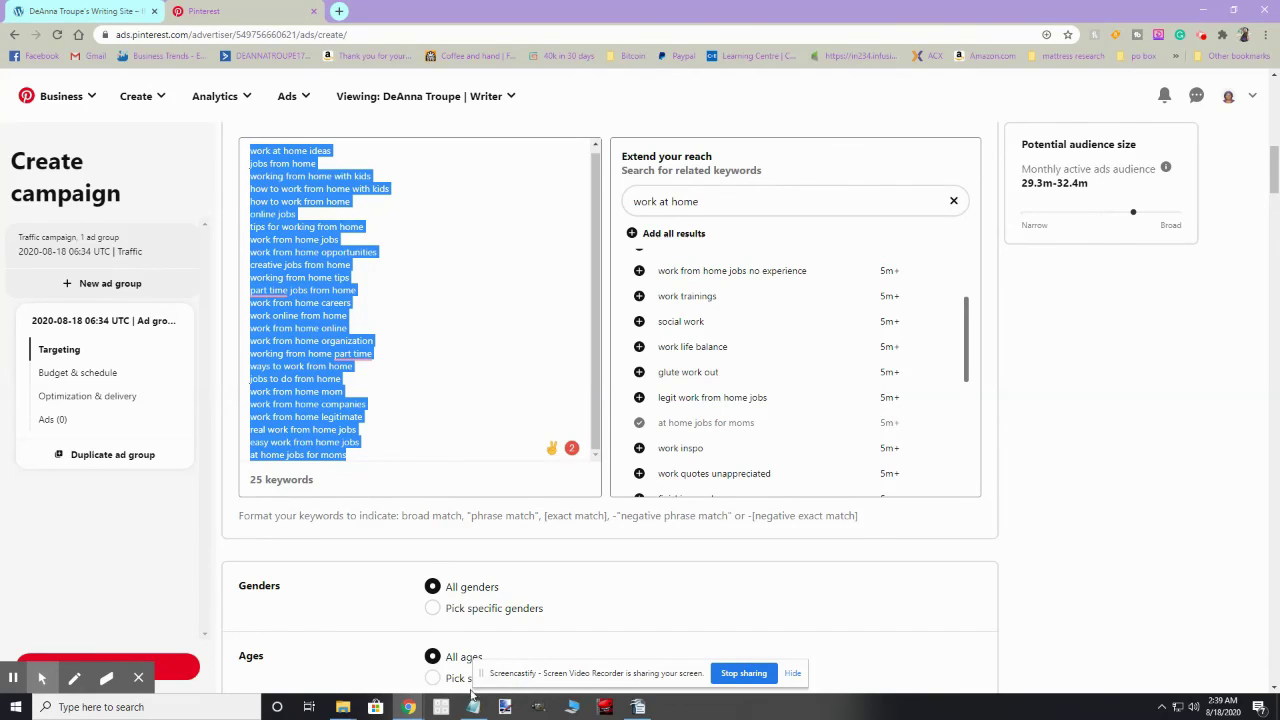
mouse_move(474, 707)
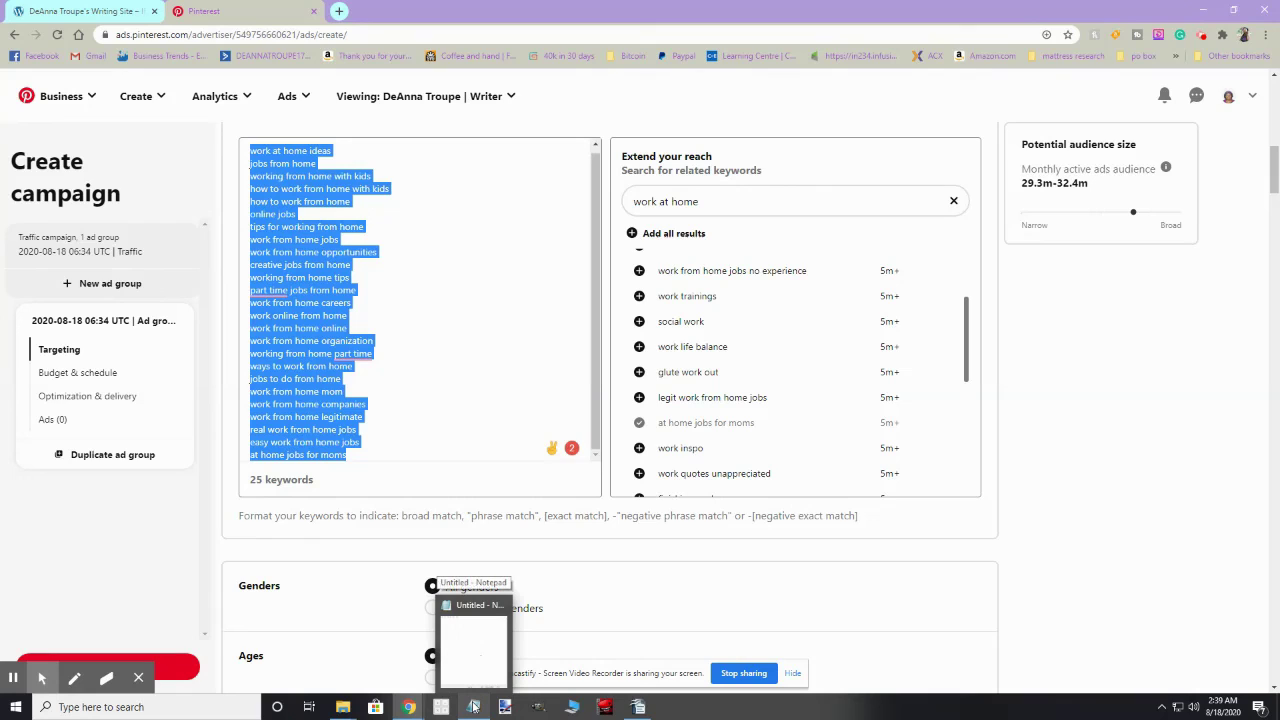